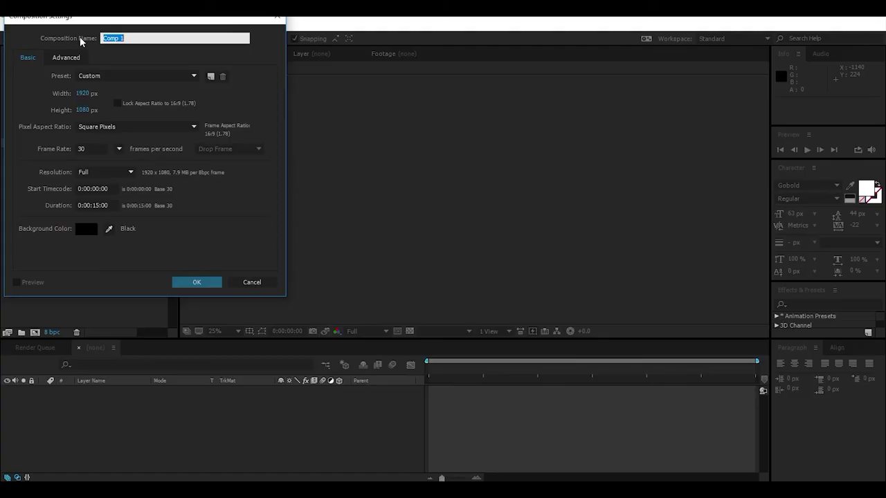
Name the new composition Progress_Bar, keeping 1920×1080, 30 fps and a 15-second duration.
type("Progress_Bar")
Create the empty black Progress_Bar composition and focus its timeline.
left_click(188, 284)
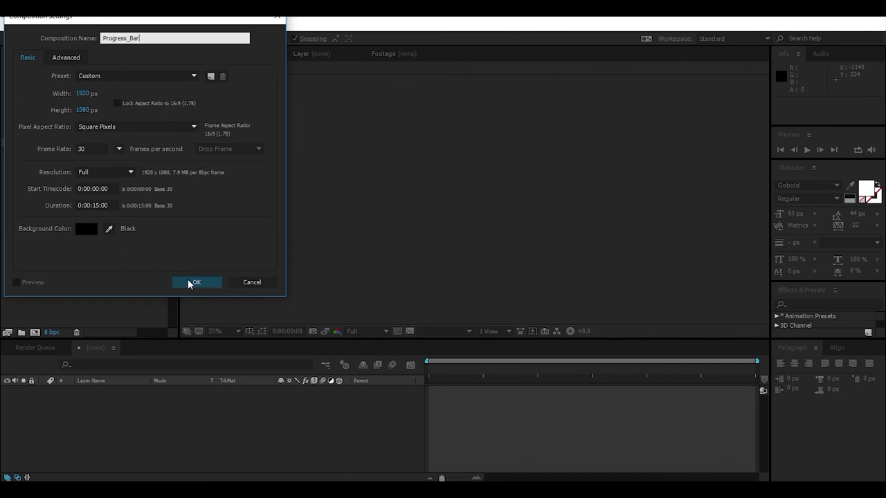
left_click(189, 284)
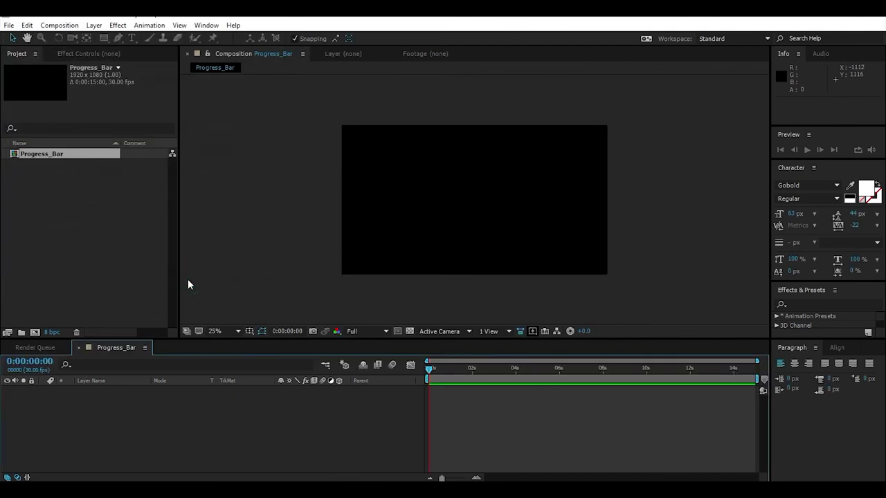
left_click(186, 431)
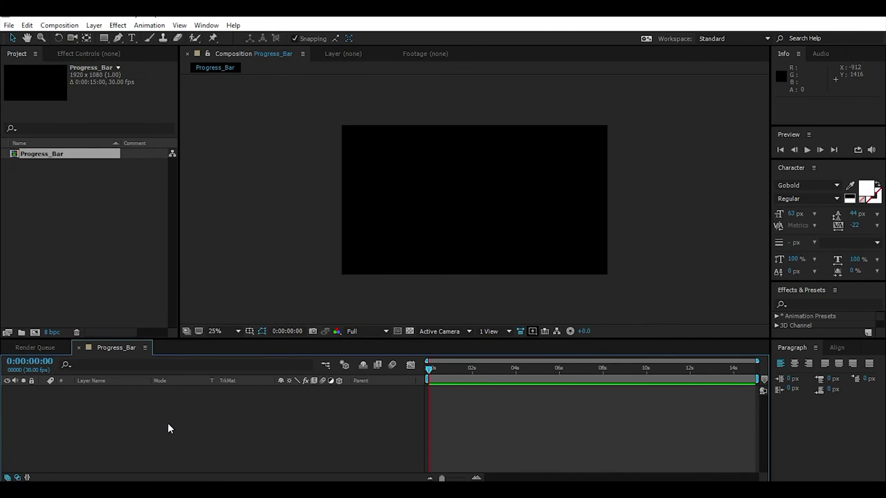
right_click(168, 424)
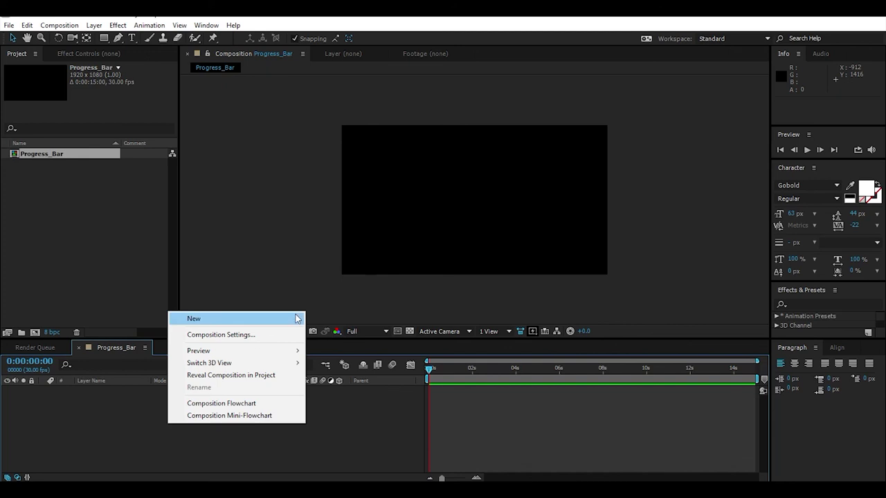
Add a full-frame solid named Background in bright cyan 00FEDD.
mouse_move(284, 323)
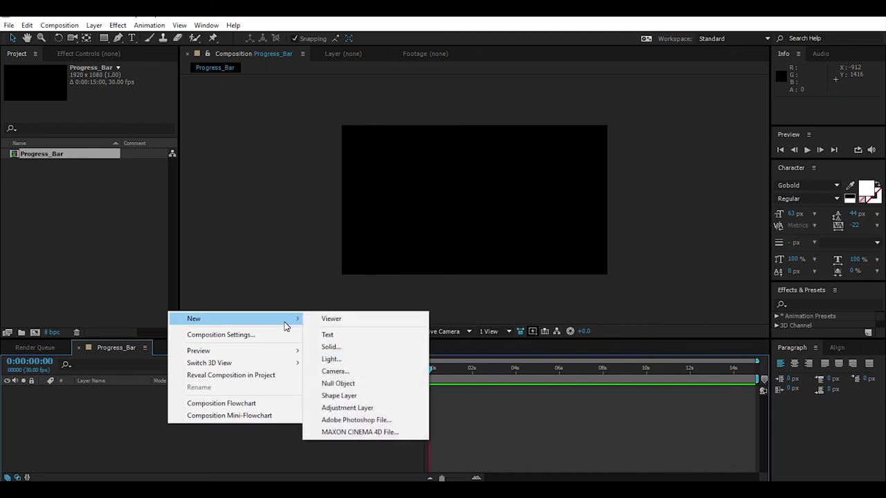
left_click(331, 347)
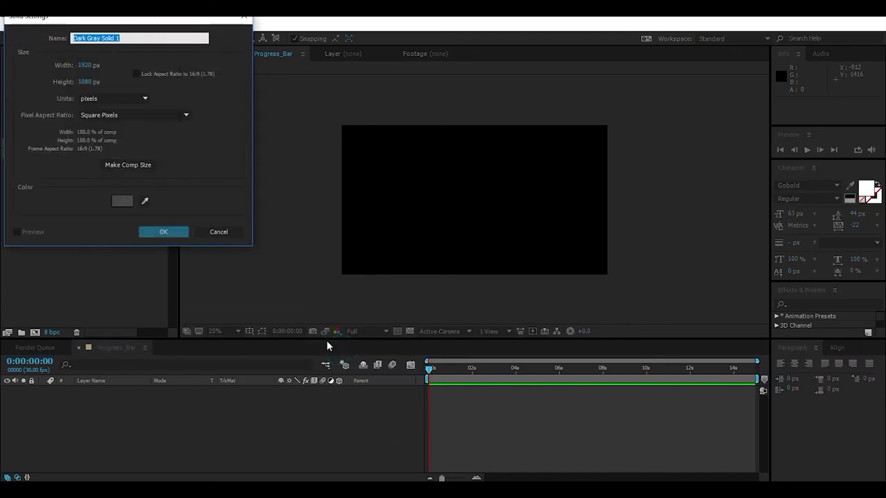
type("Background")
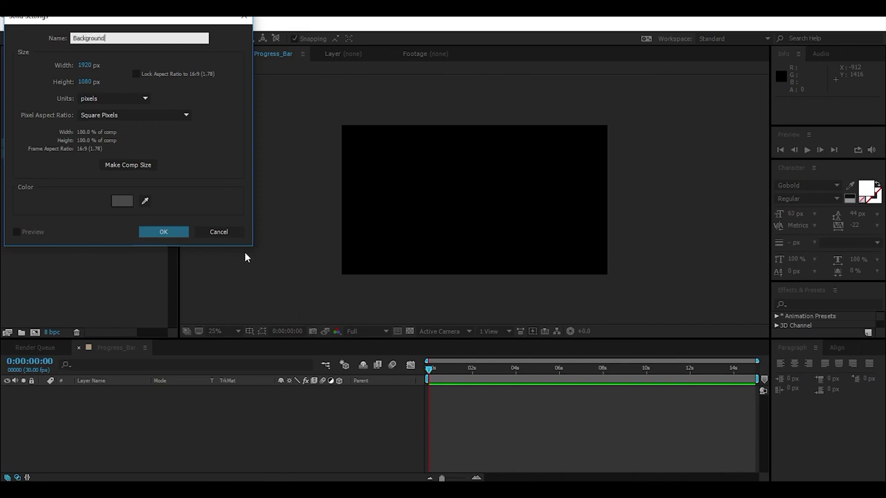
left_click(127, 205)
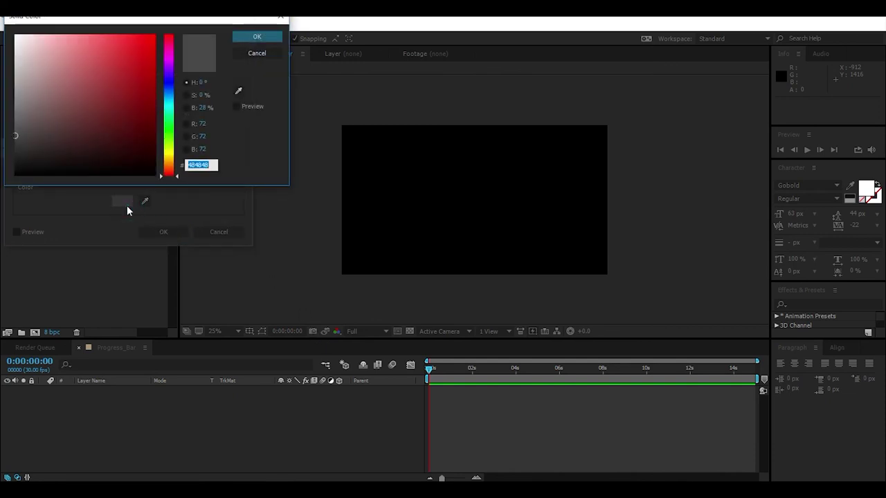
left_click(169, 110)
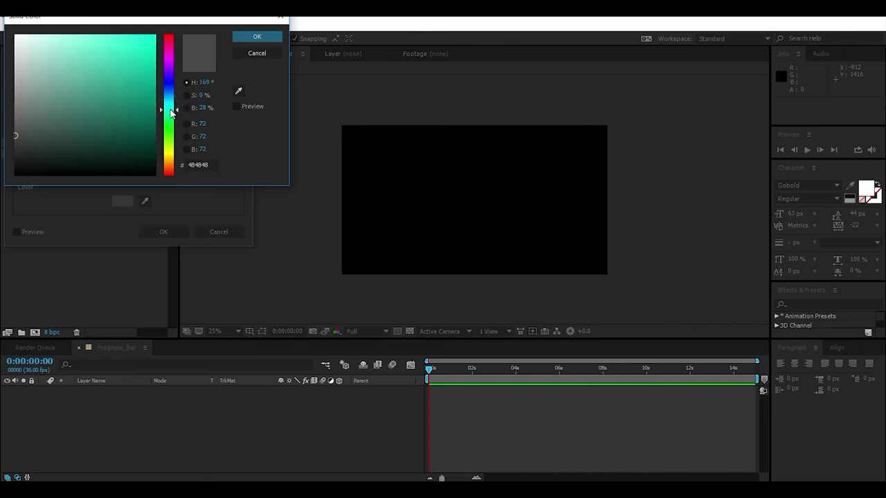
left_click_drag(172, 113, 171, 108)
left_click(155, 34)
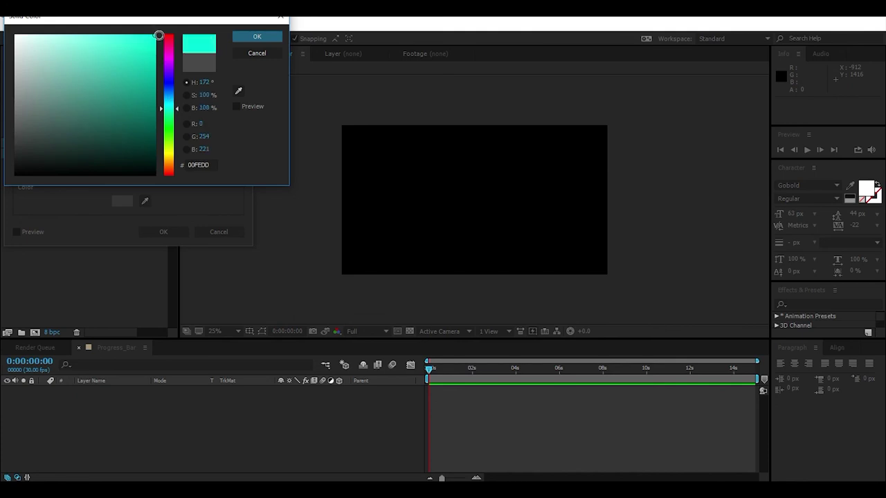
left_click(259, 37)
left_click(169, 233)
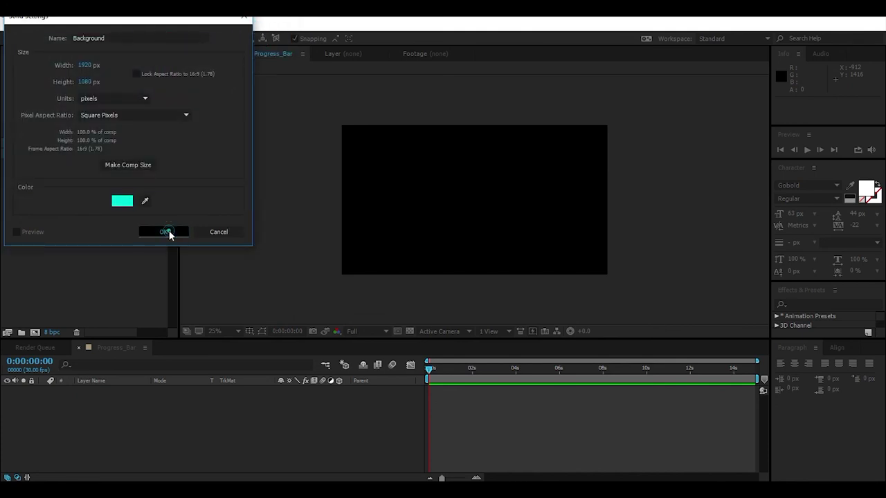
left_click(109, 425)
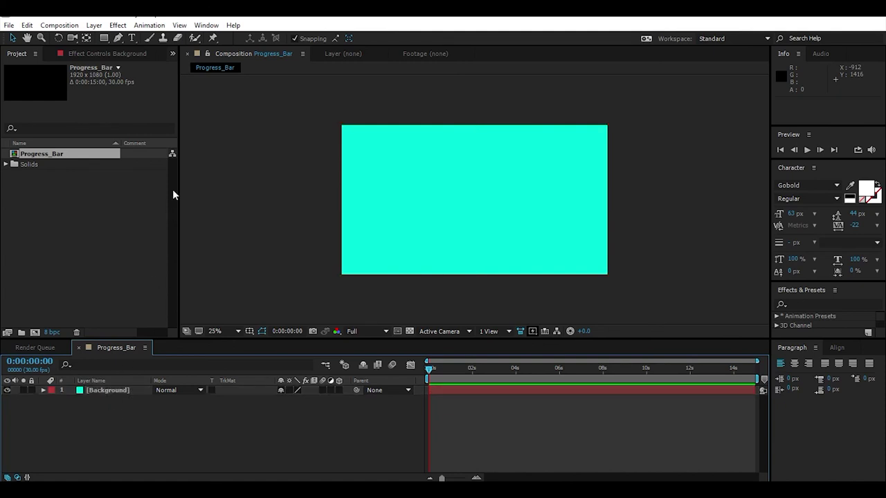
Set the Pen tool to no fill and a solid-colour stroke about 111 px thick.
left_click(118, 39)
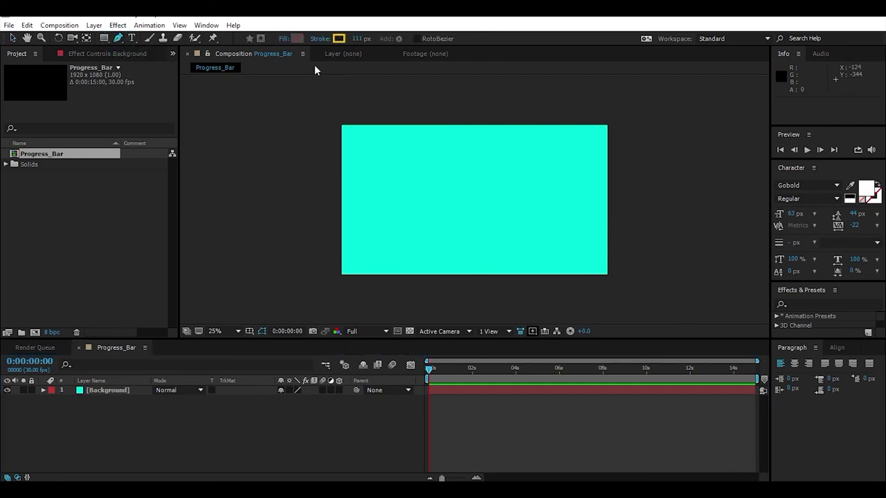
left_click(288, 39)
left_click(20, 39)
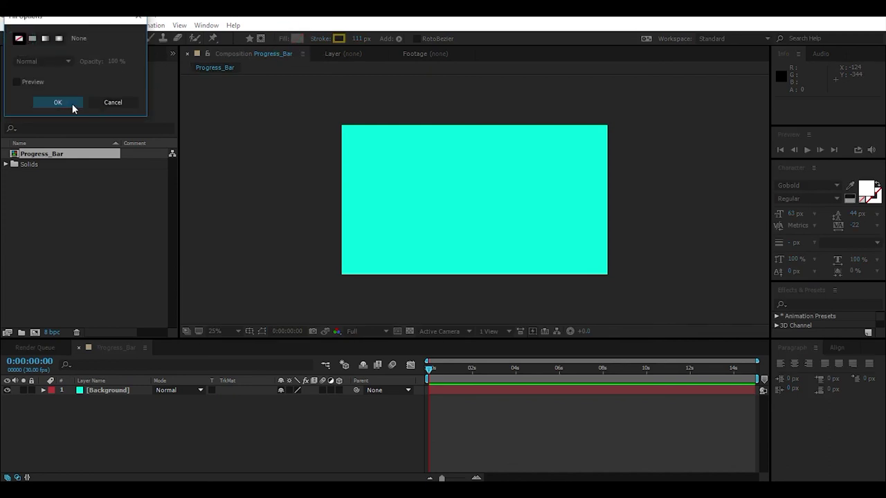
left_click(72, 104)
left_click(321, 39)
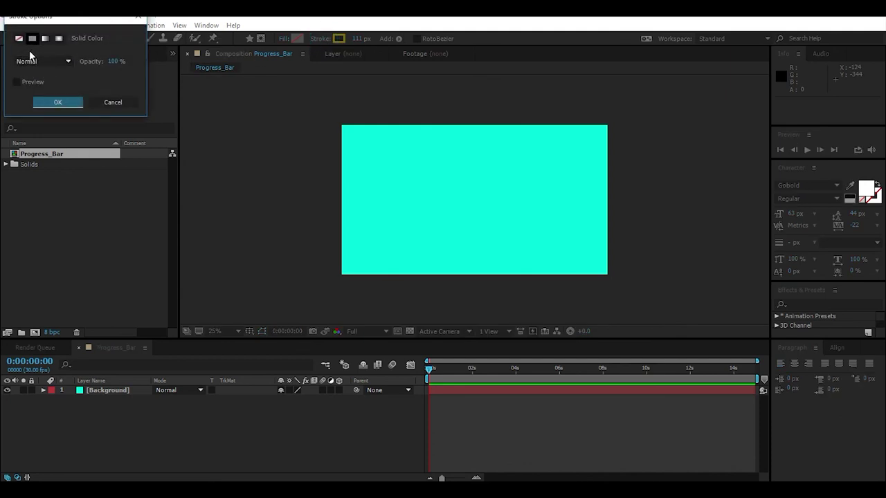
left_click(33, 38)
left_click(49, 103)
left_click_drag(357, 43, 354, 43)
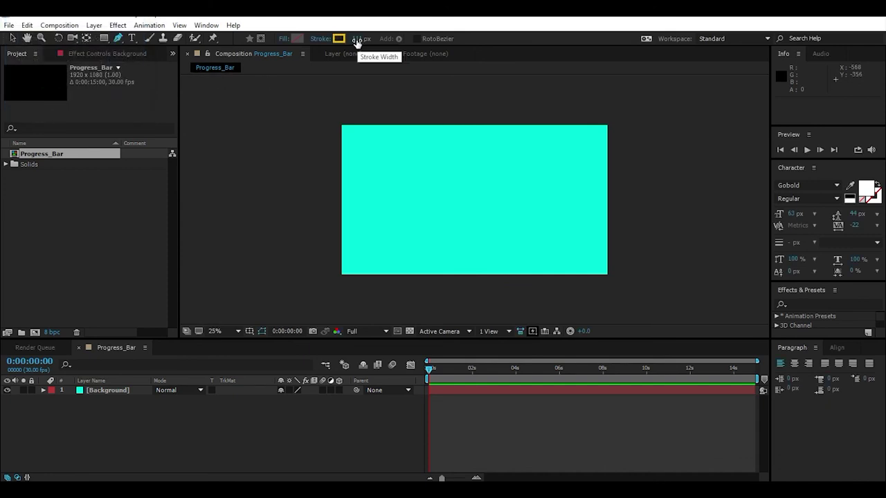
Draw the thick yellow bar path across the middle of the composition.
left_click(354, 202)
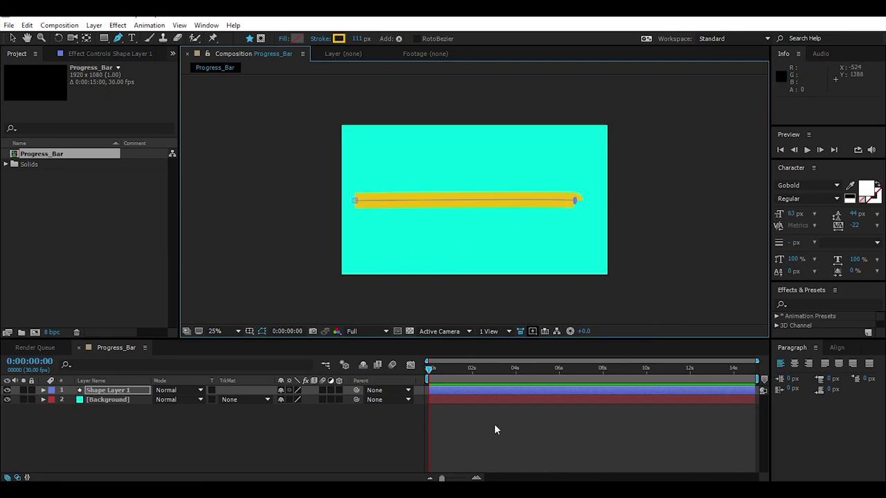
left_click_drag(450, 371, 432, 371)
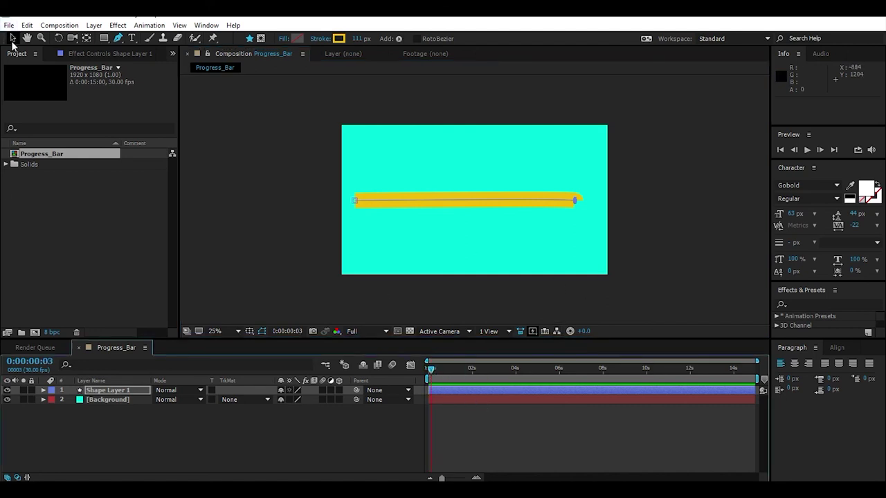
left_click(12, 38)
left_click(376, 434)
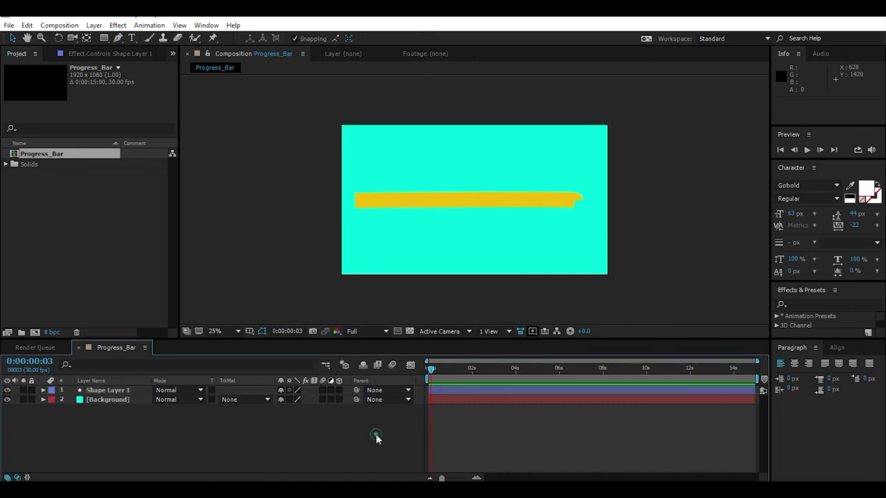
Undo the uneven stroke path and its shape layer.
left_click(435, 389)
key("ctrl+z")
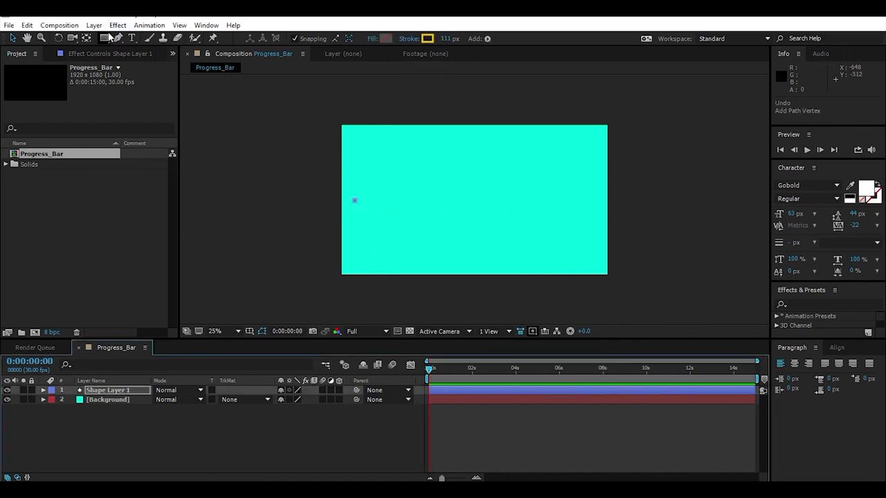
left_click(118, 38)
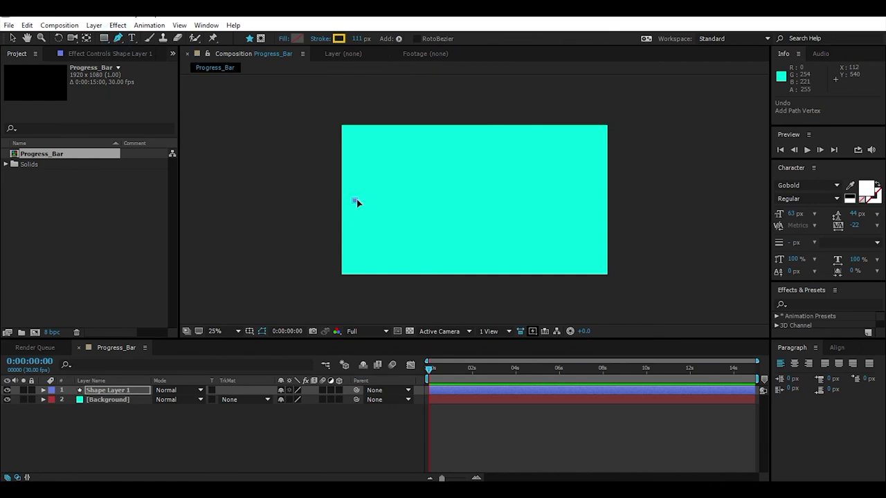
key("ctrl+z")
key("ctrl+z")
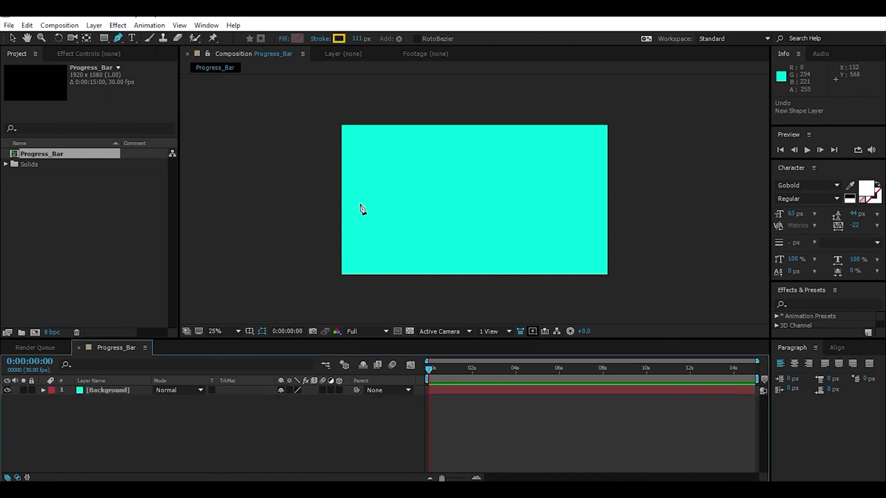
Draw a straight, level yellow bar from left to right across the middle.
left_click(361, 197)
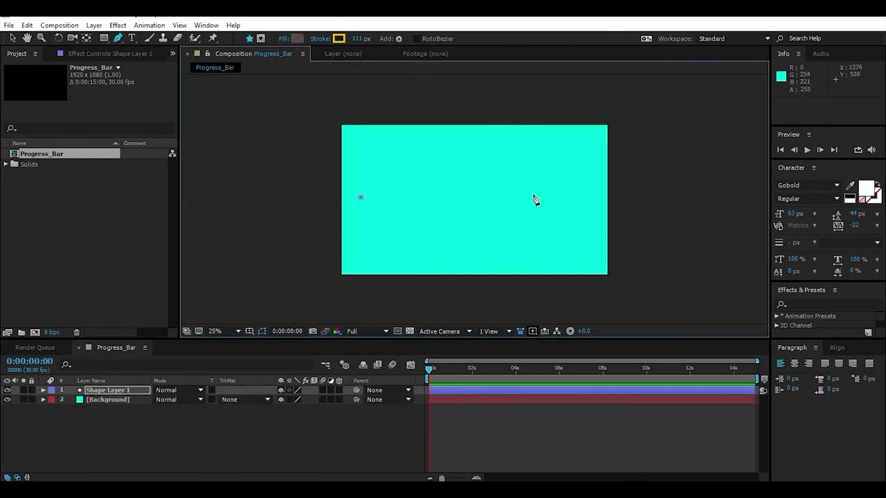
left_click(563, 197)
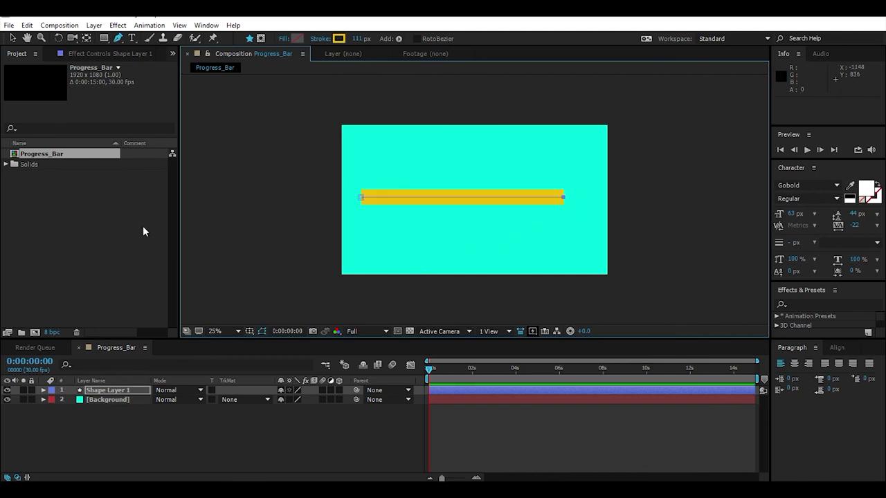
left_click(13, 38)
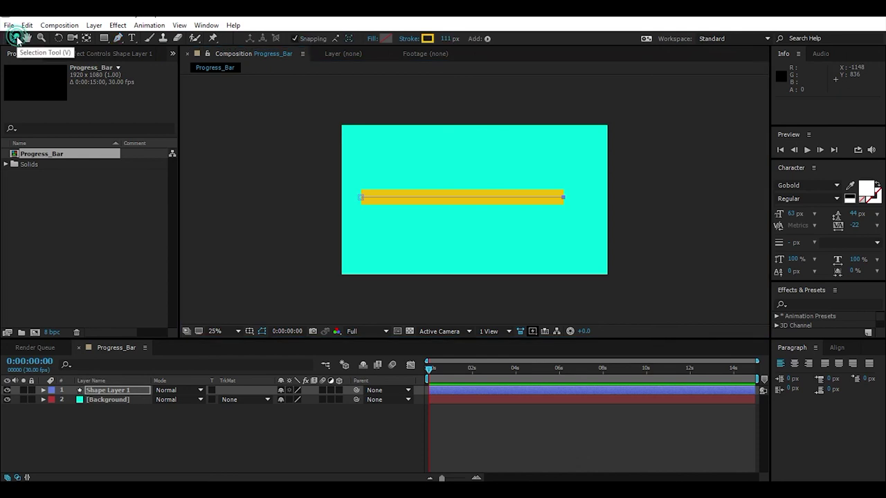
left_click(134, 392)
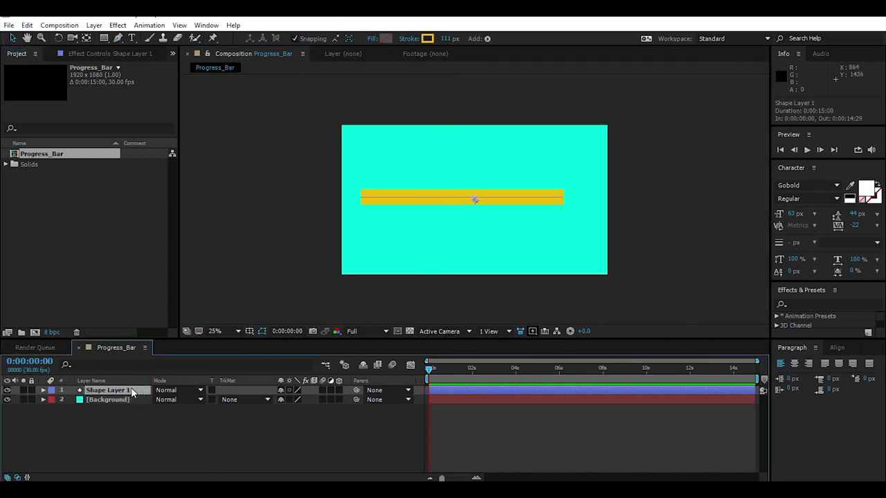
Duplicate the yellow bar layer and rename the original, lower layer Base.
key("ctrl+d")
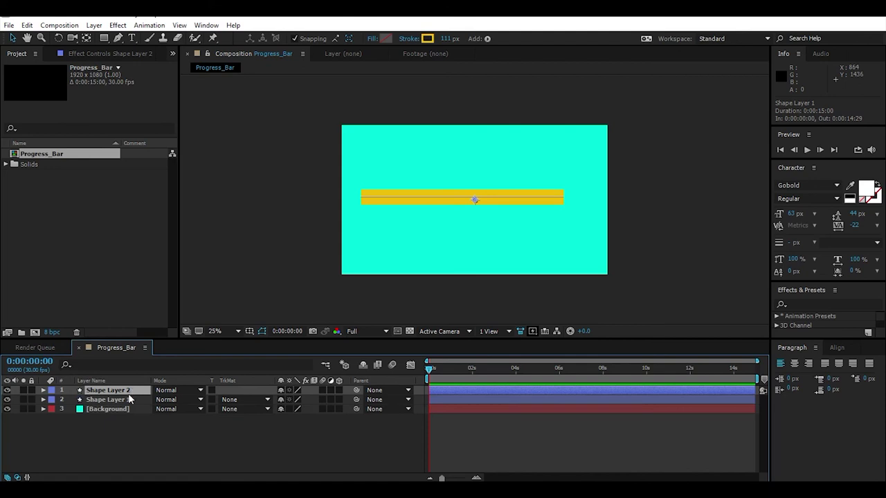
left_click(127, 401)
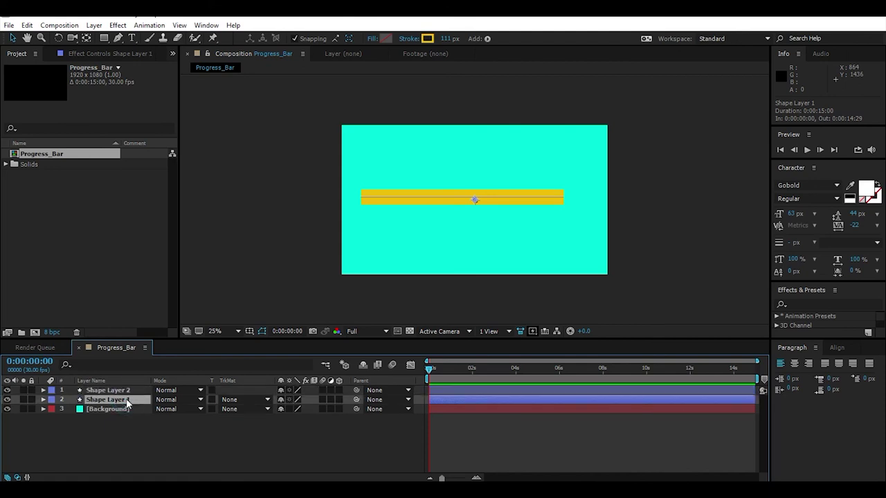
right_click(127, 401)
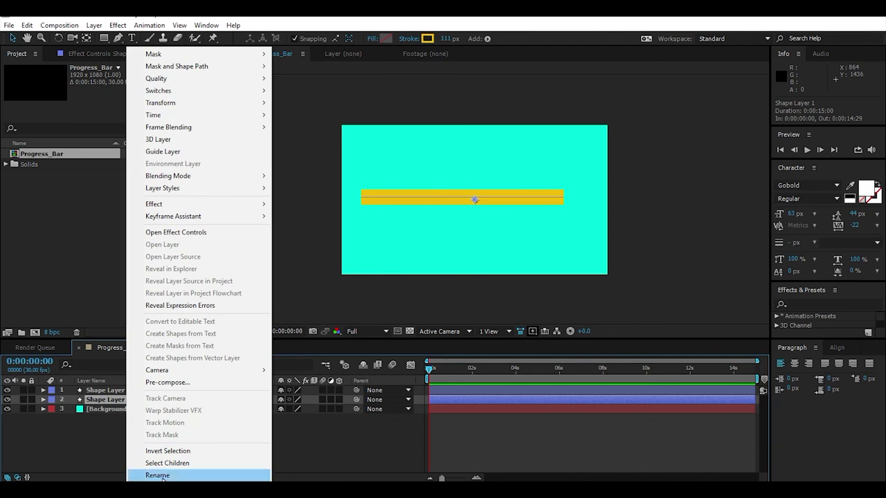
left_click(158, 475)
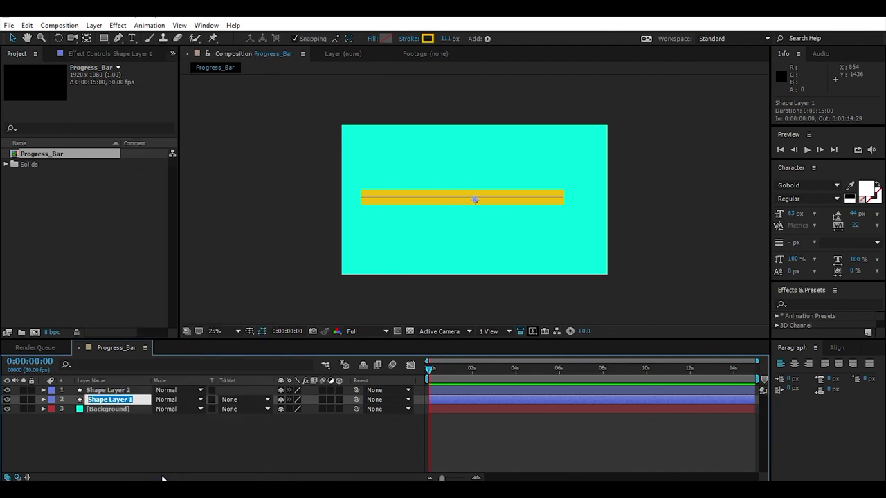
key("BackSpace")
type("Base")
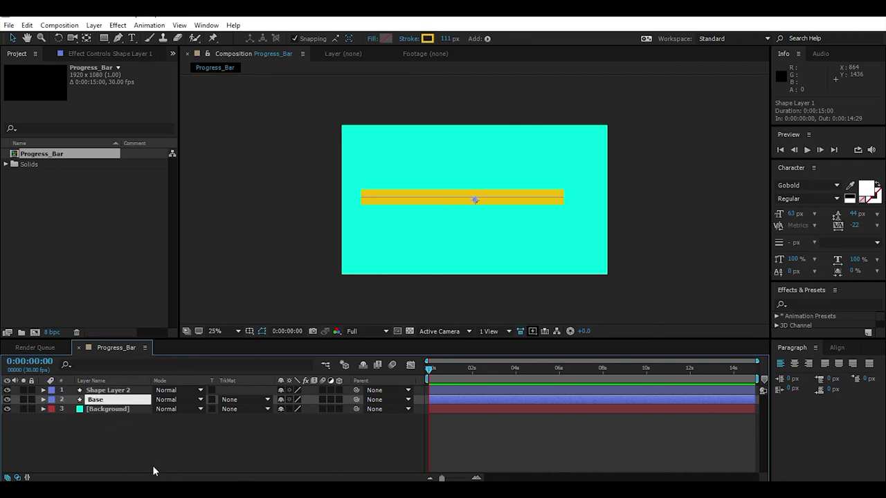
left_click(65, 427)
Rename the duplicate shape layer Slider.
left_click(118, 392)
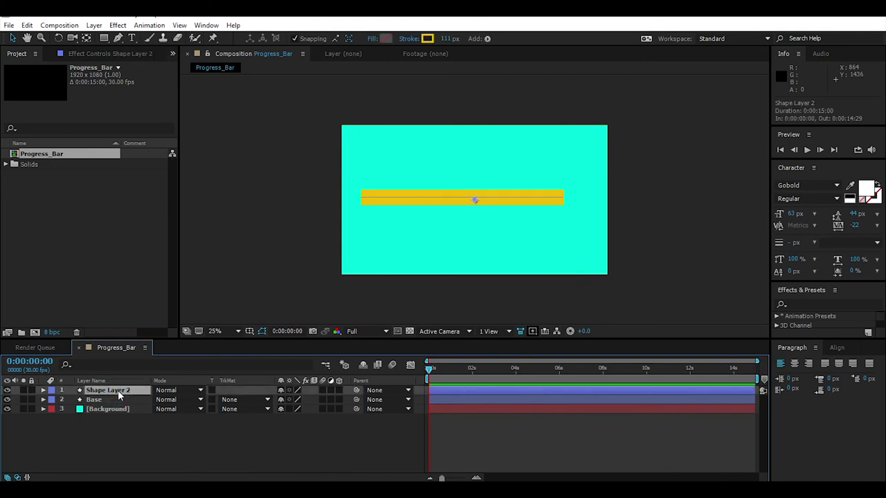
key("Return")
type("Slider")
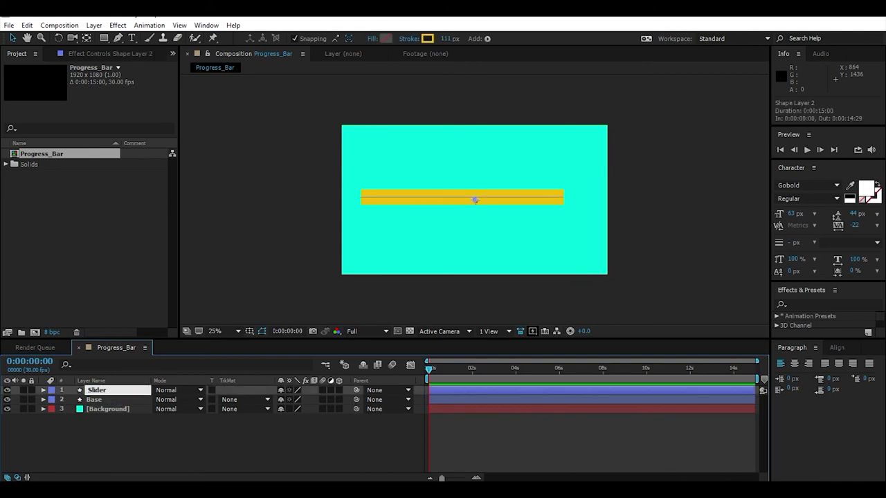
key("Return")
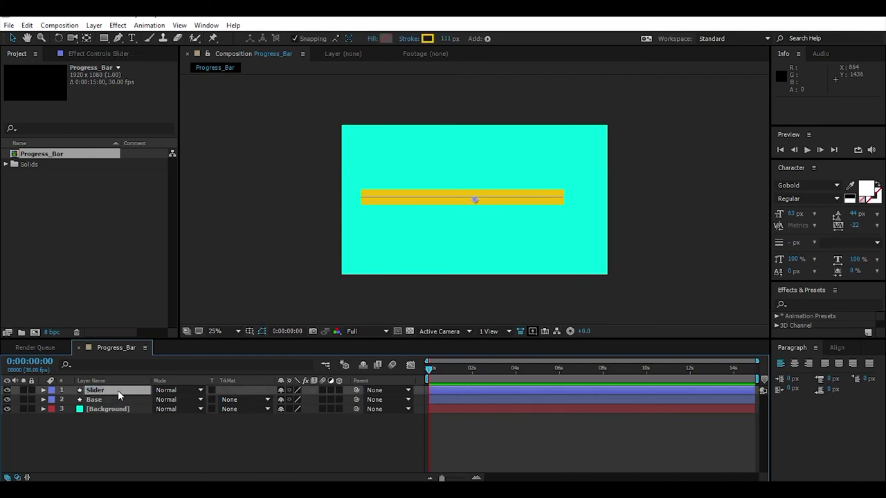
left_click(115, 400)
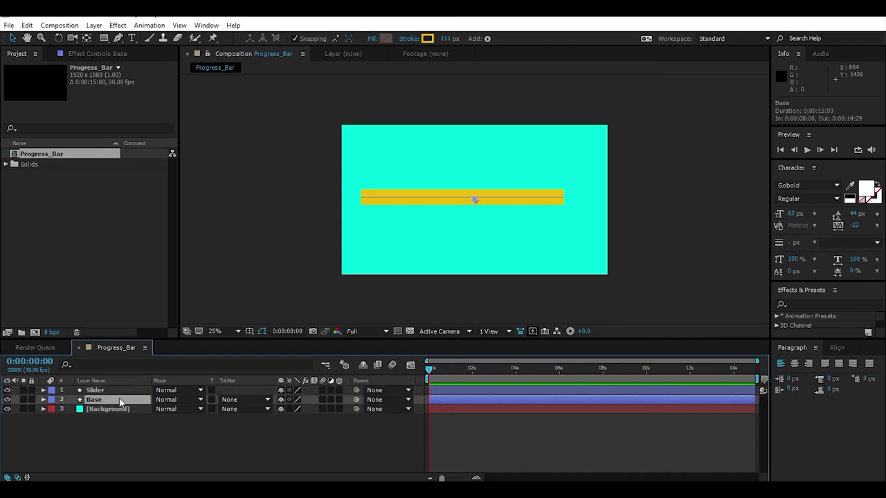
Change the Base layer's stroke colour to dark grey 3B3B3B.
left_click(427, 39)
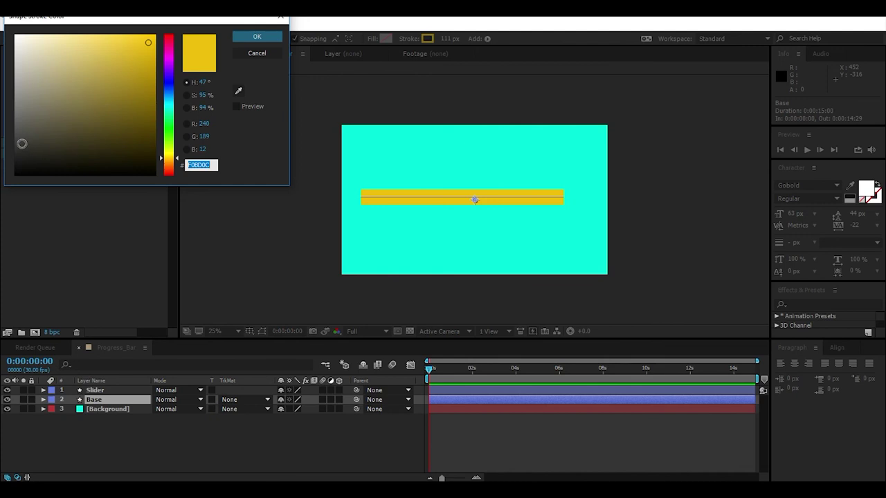
left_click(15, 143)
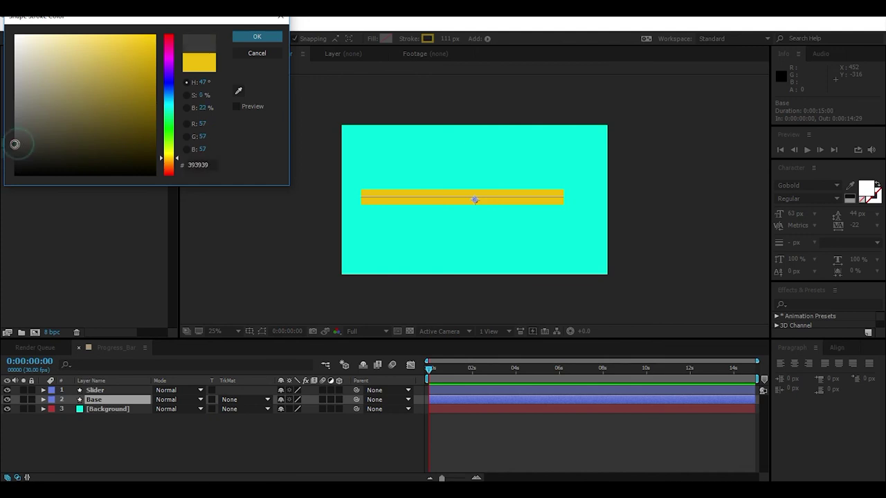
left_click(244, 38)
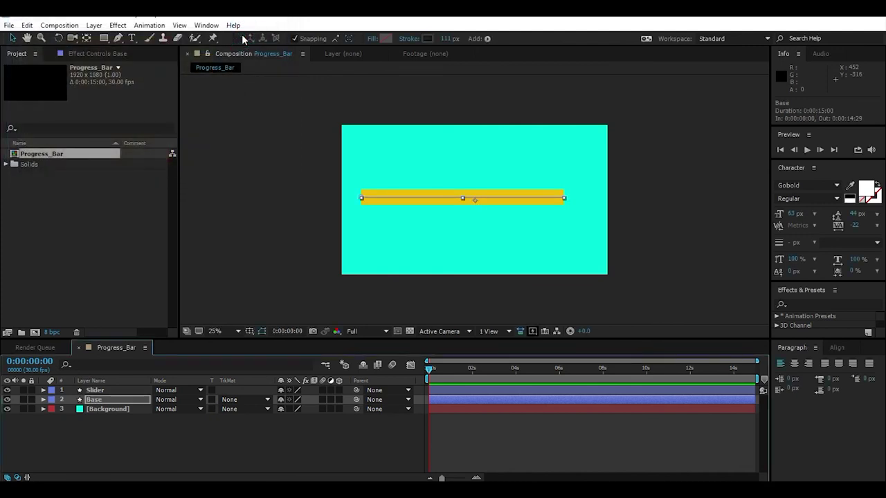
left_click(113, 389)
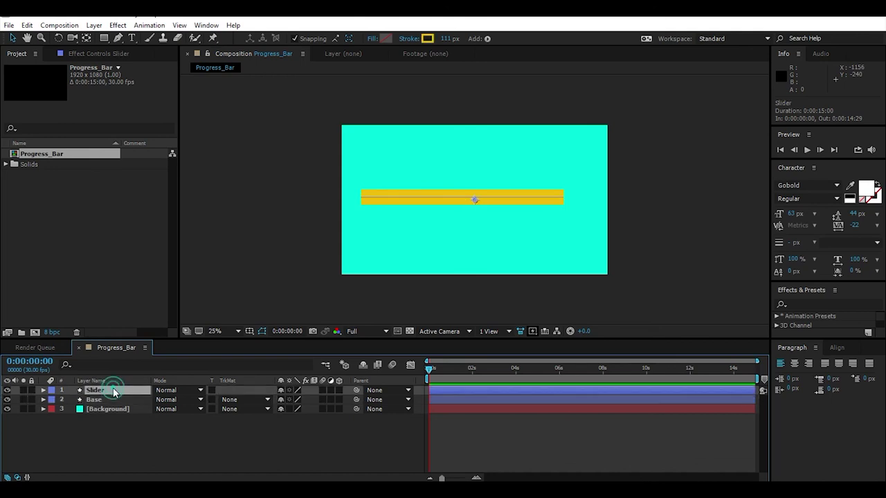
Add Trim Paths to the Slider shape and expand its Start, End and Offset settings.
left_click(487, 38)
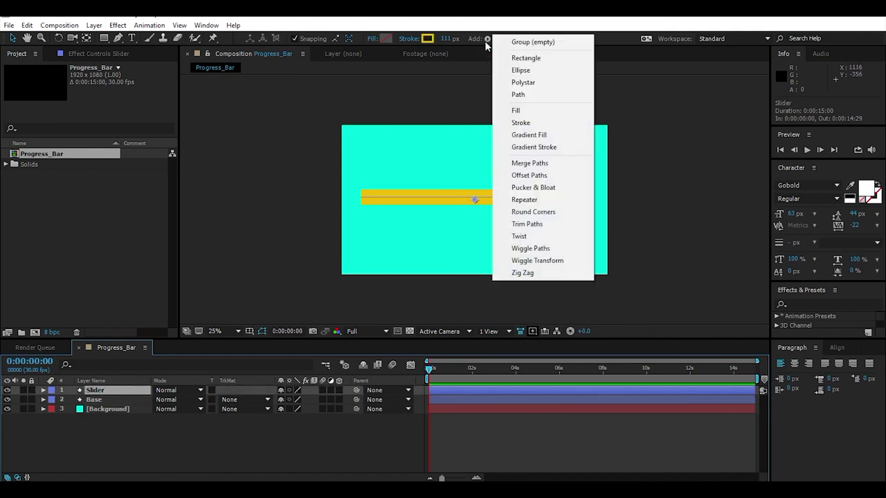
left_click(544, 223)
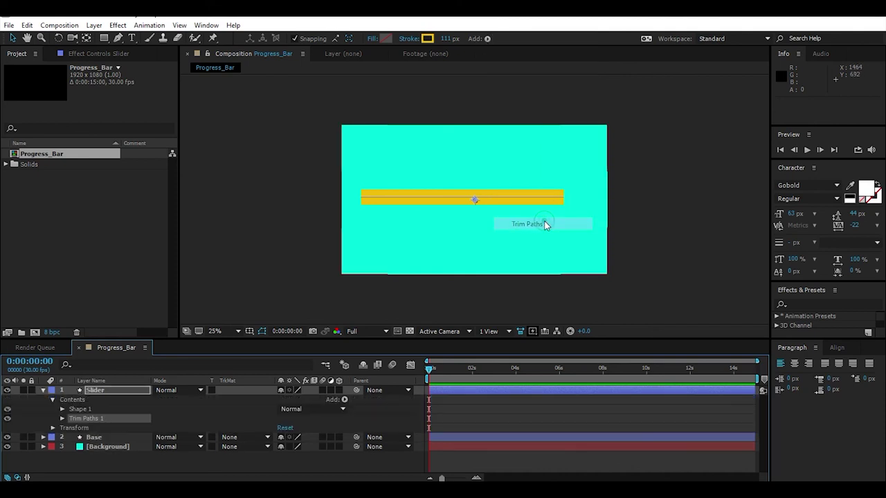
left_click(62, 419)
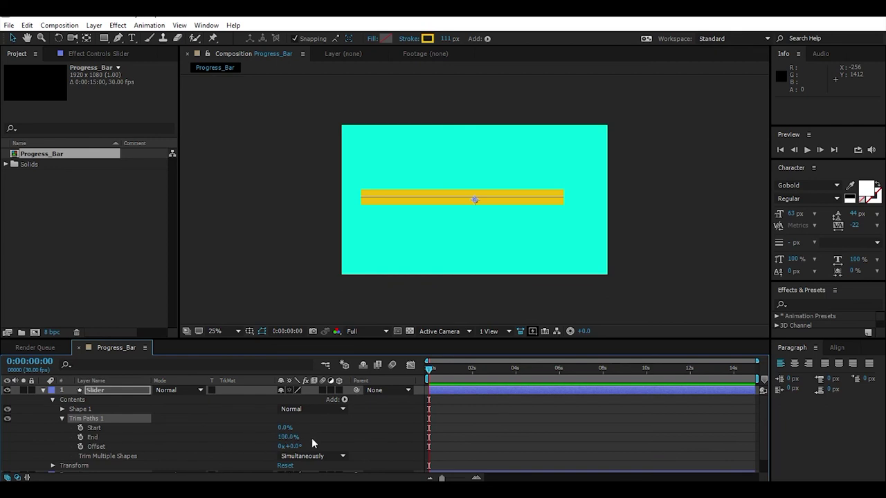
mouse_move(294, 438)
left_mouse_down()
mouse_move(272, 438)
mouse_move(297, 440)
left_mouse_up()
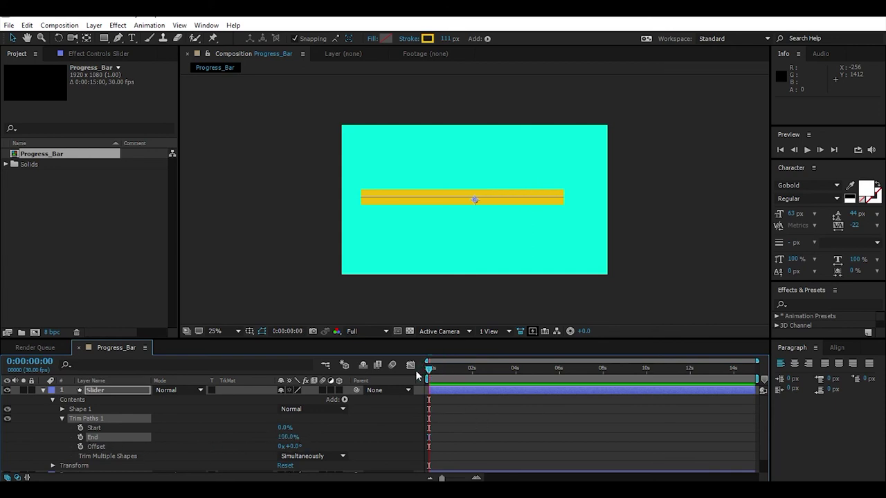
Keyframe the Slider's Trim Paths End from 0% at the start to 100% at 0:00:14:29.
left_click(288, 437)
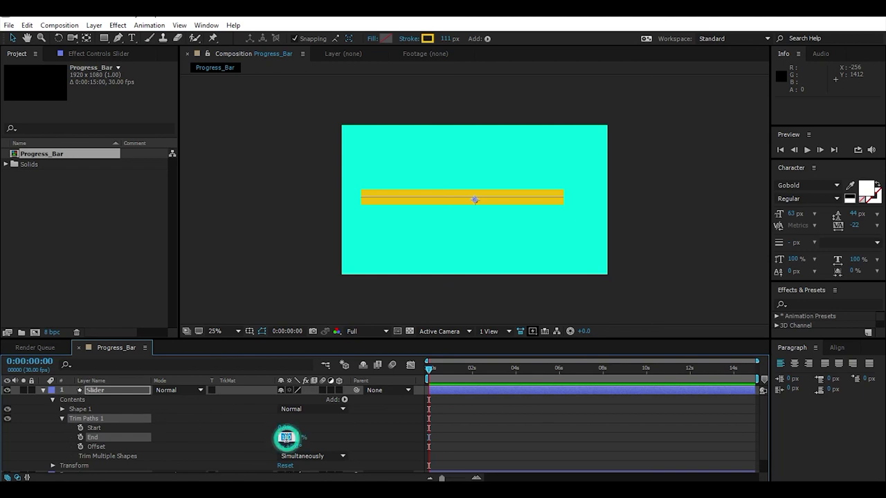
type("0")
key("Return")
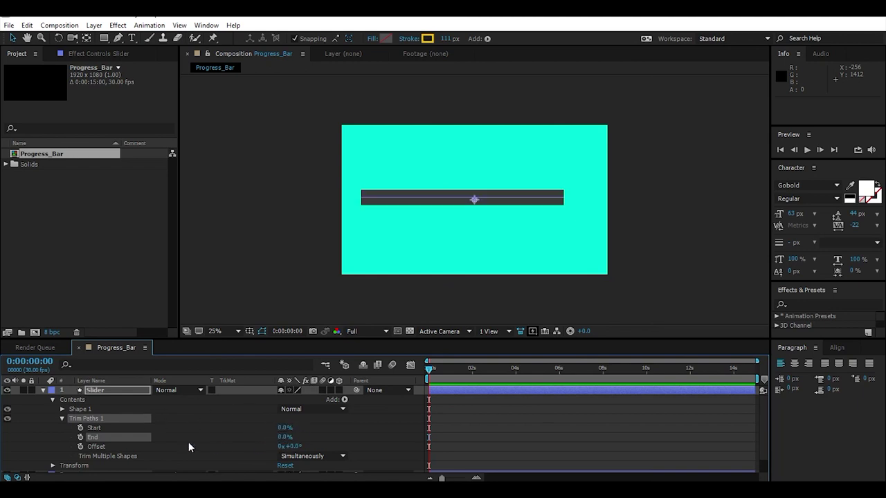
left_click(80, 437)
left_click(751, 369)
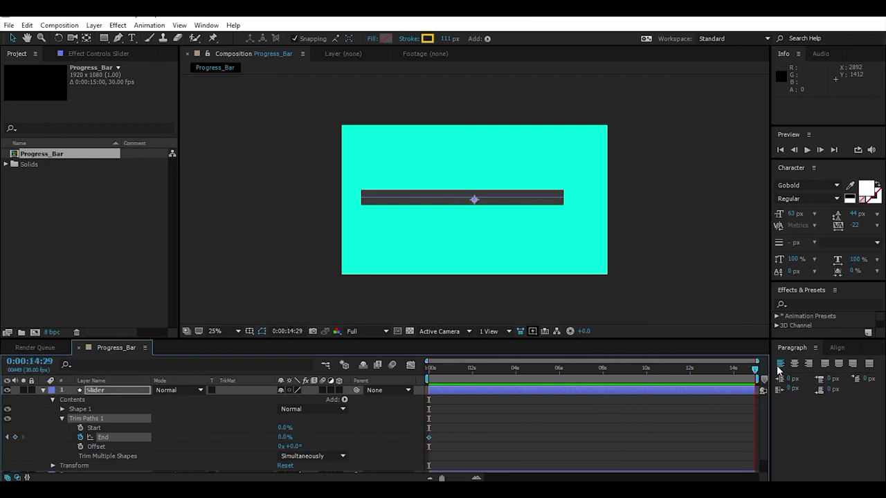
left_click(281, 437)
type("100")
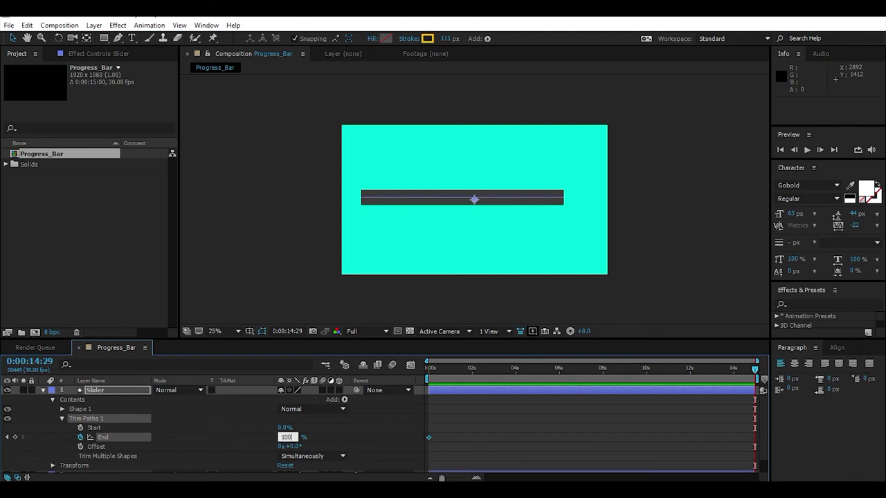
key("Return")
left_click_drag(440, 365, 765, 364)
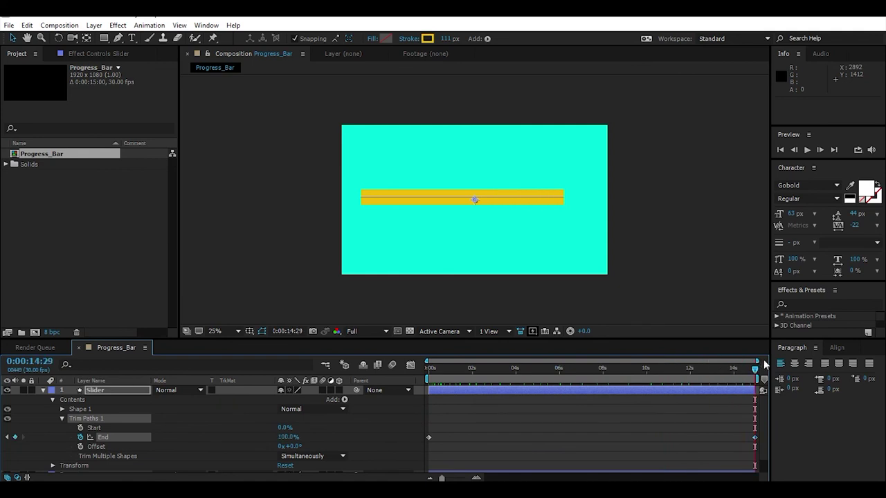
left_click(43, 392)
left_click(116, 400, "shift")
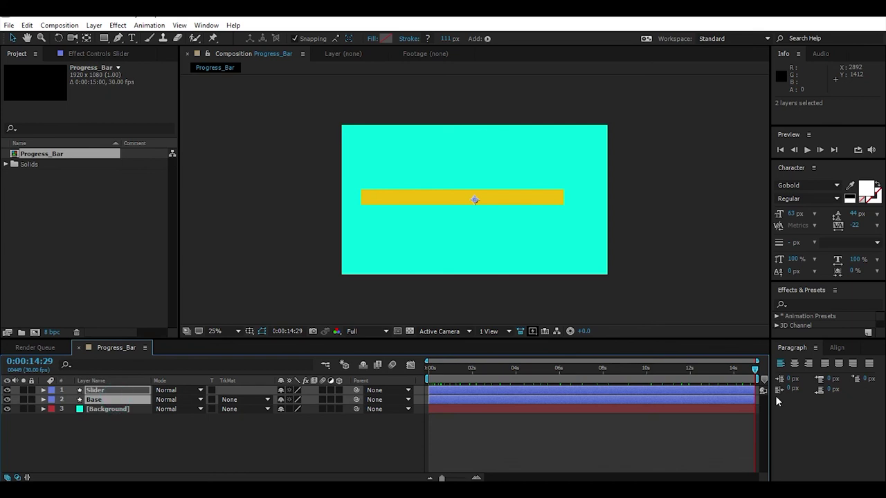
Align the Slider and Base bars on both horizontal and vertical centres.
left_click(837, 347)
left_click(802, 379)
left_click(857, 375)
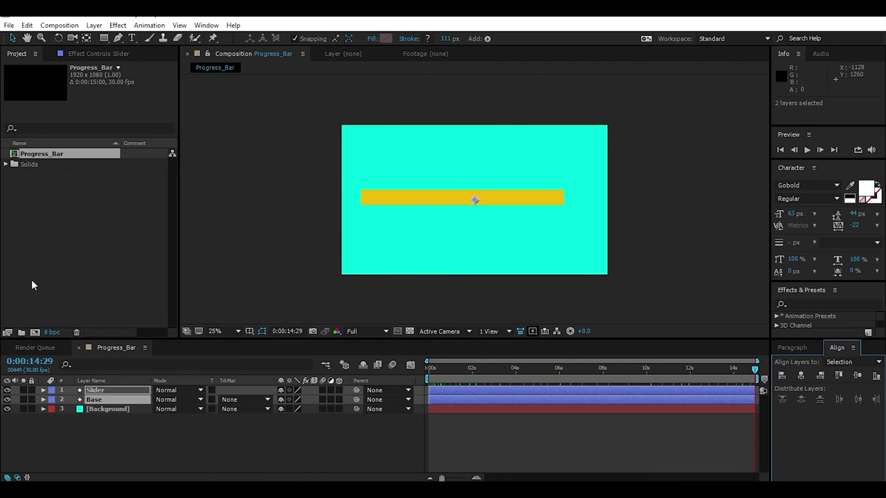
left_click(137, 428)
left_click(107, 388)
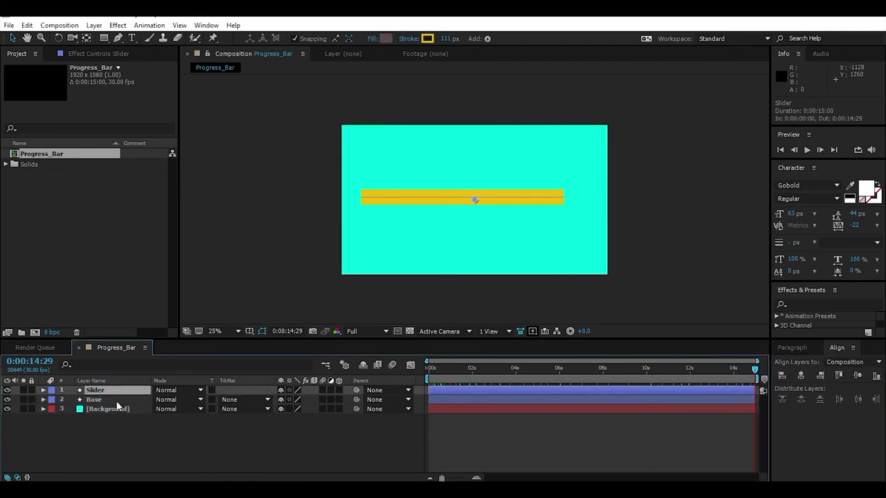
left_click(114, 428)
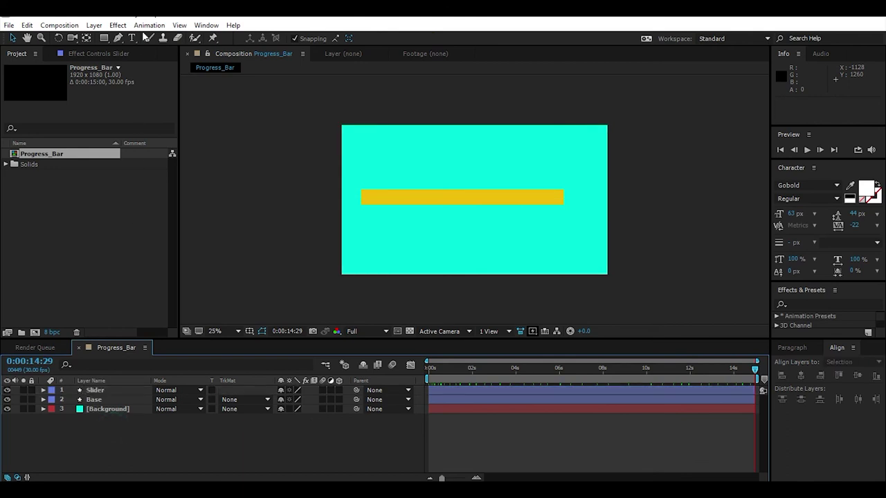
left_click(132, 38)
Create a text layer reading 'LOADING....' in the composition.
left_click(438, 164)
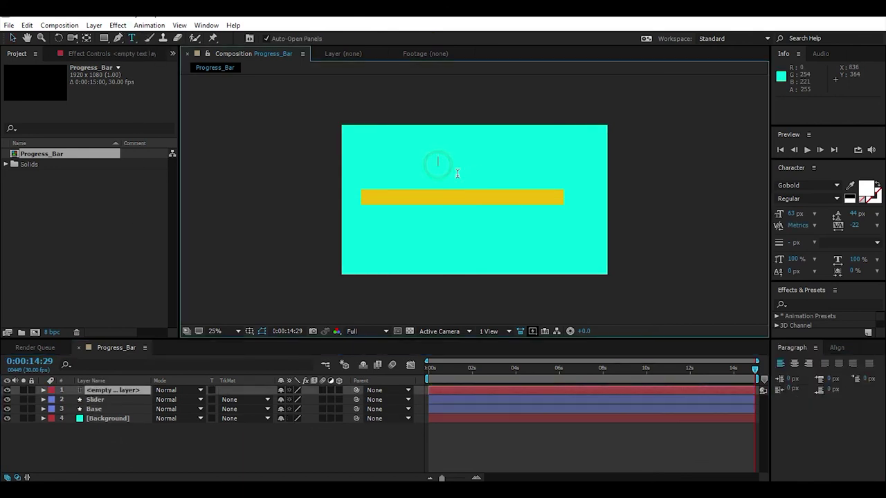
type("loading")
type("....")
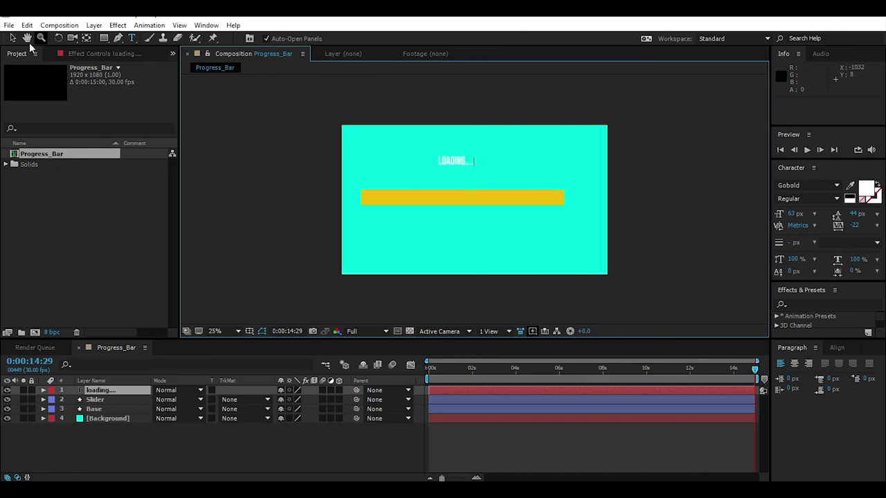
left_click(14, 38)
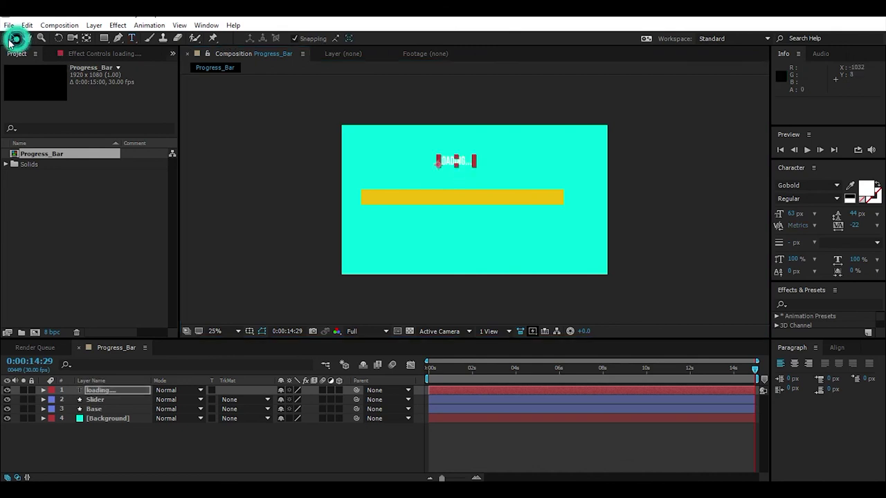
Move the LOADING.... text just above the left end of the yellow bar.
left_click(87, 39)
left_click(87, 39)
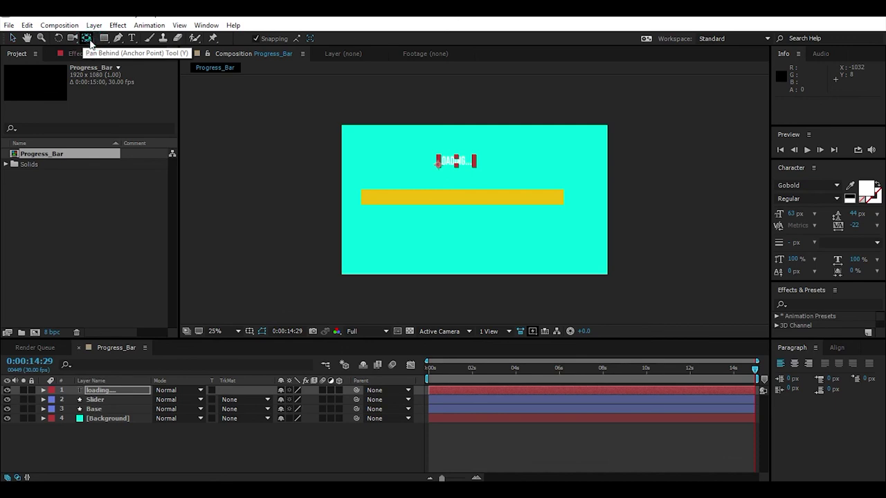
left_click(14, 40)
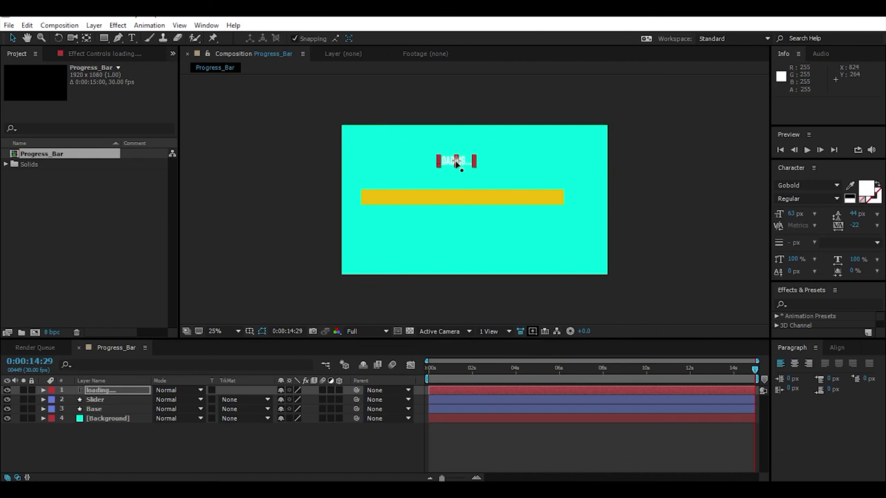
left_click_drag(456, 163, 382, 182)
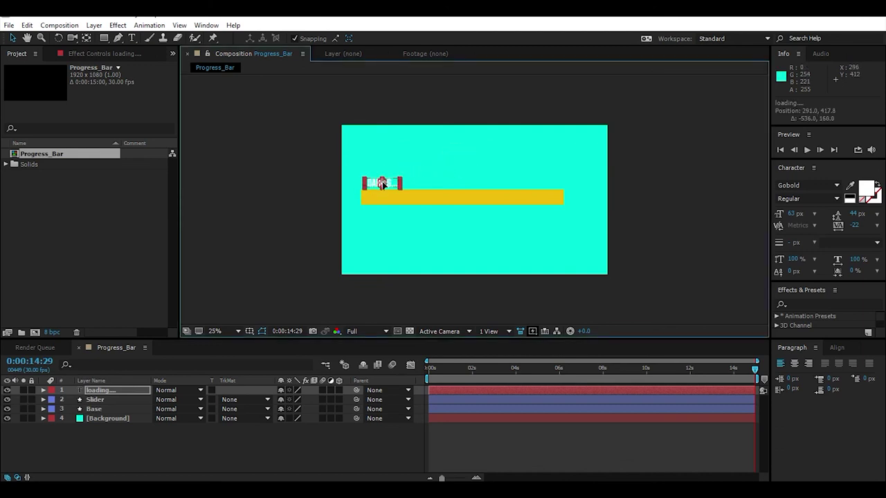
left_click(283, 452)
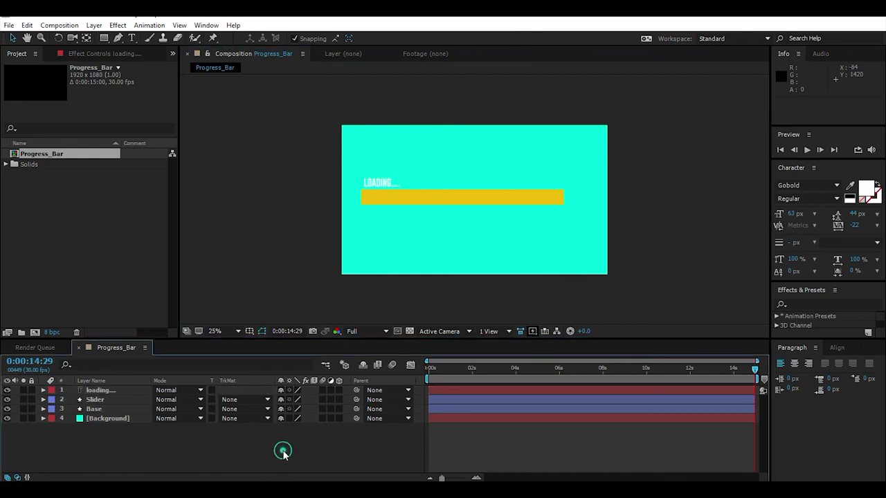
left_click(390, 183)
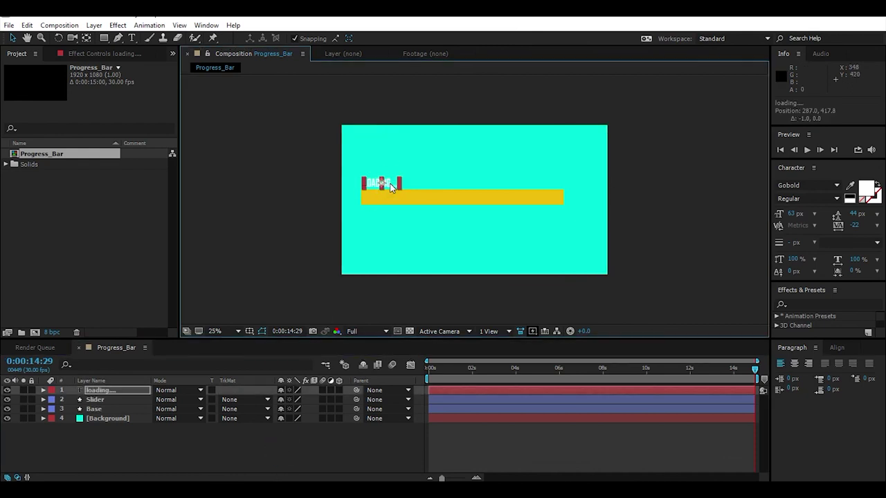
left_click(376, 439)
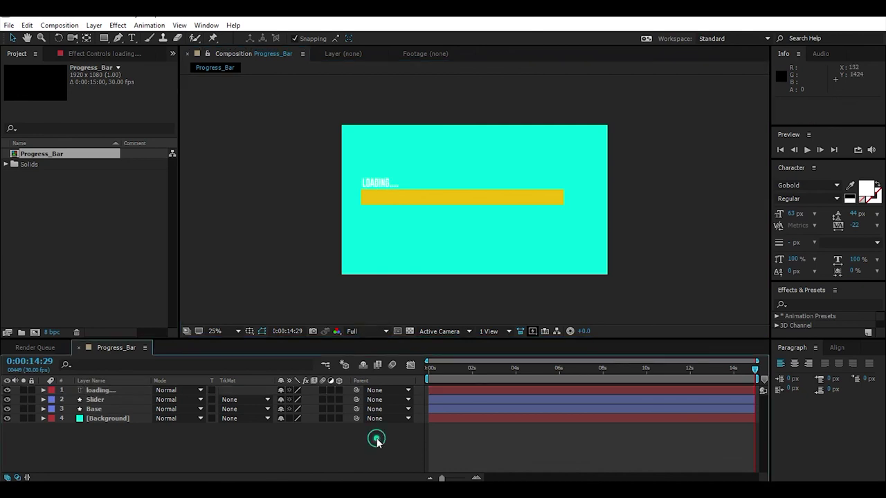
left_click(119, 391)
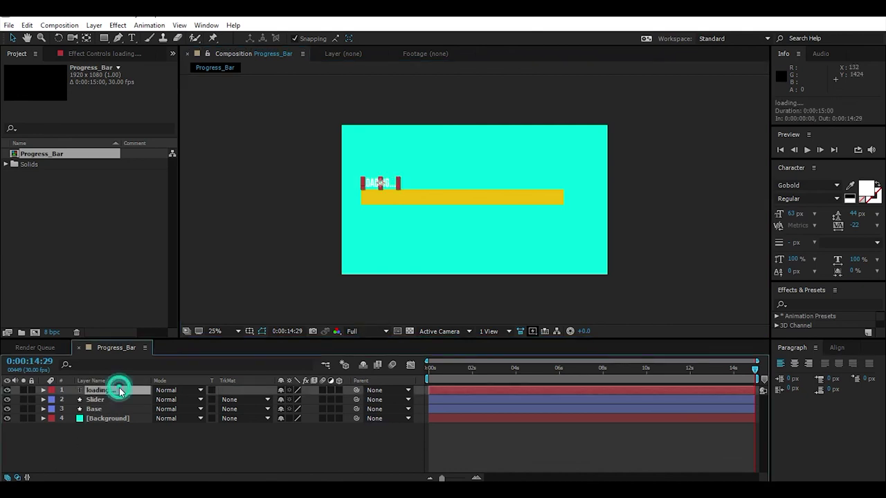
Duplicate the LOADING.... text, nudge it right, and change the duplicate's text to 100.
key("ctrl+d")
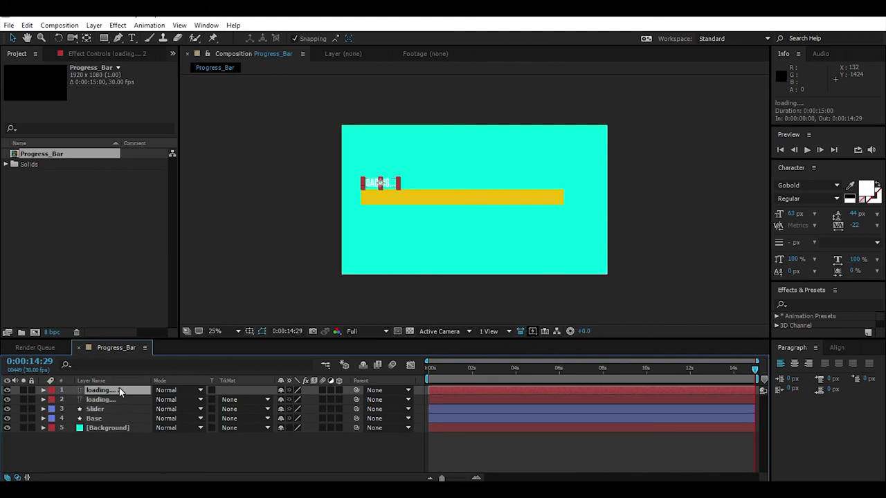
key("shift+Right")
key("shift+Right")
key("shift+Right")
key("shift+Right")
key("shift+Right")
key("shift+Right")
key("shift+Right")
key("shift+Right")
key("shift+Right")
key("shift+Right")
key("shift+Right")
key("shift+Right")
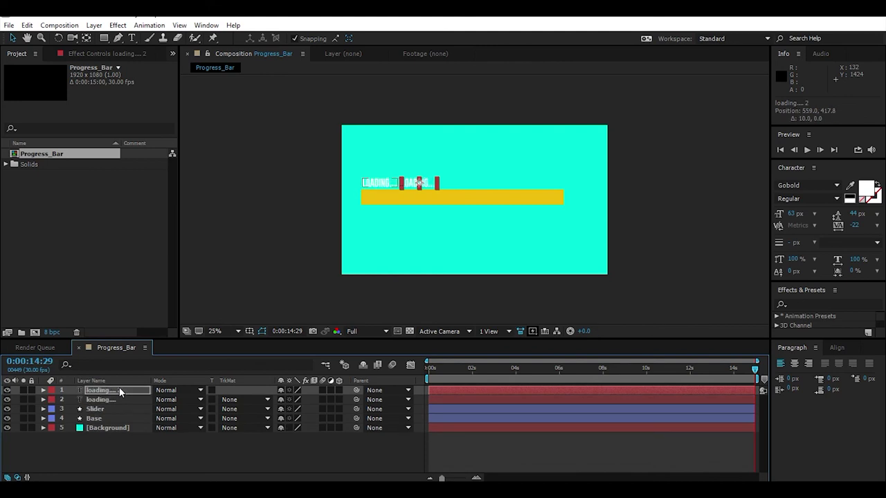
left_click(99, 450)
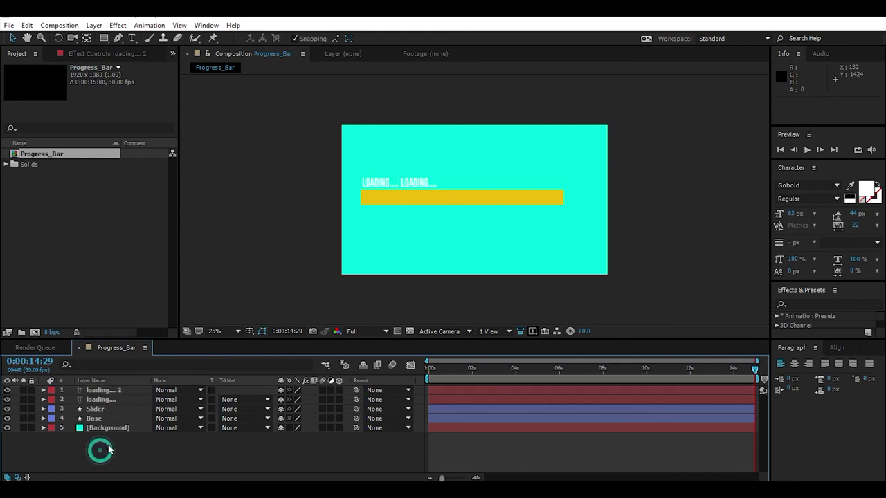
left_click(115, 390)
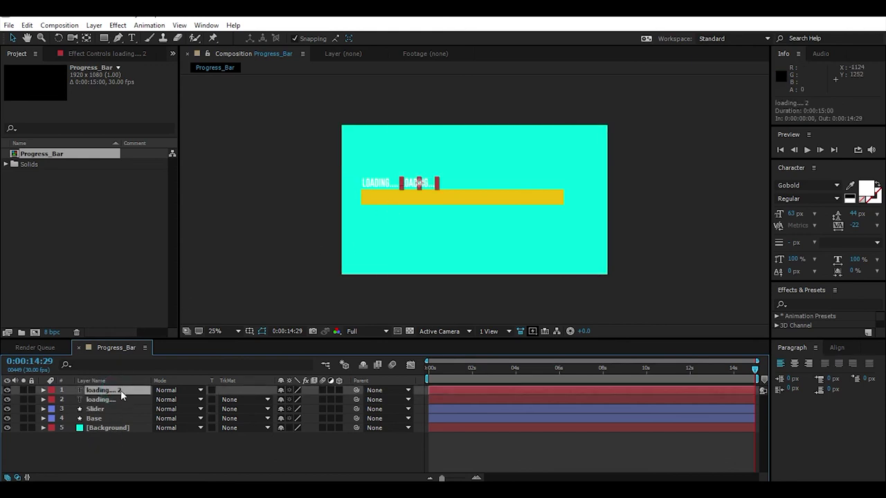
double_click(120, 390)
type("100")
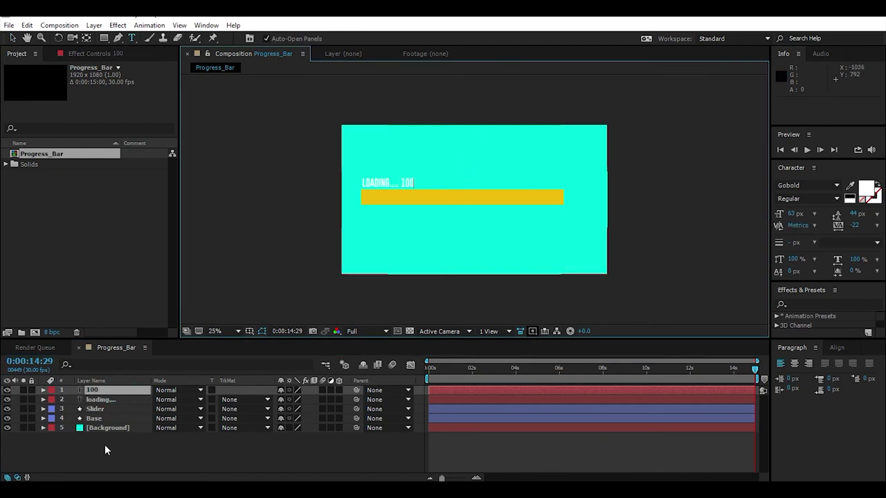
left_click(128, 459)
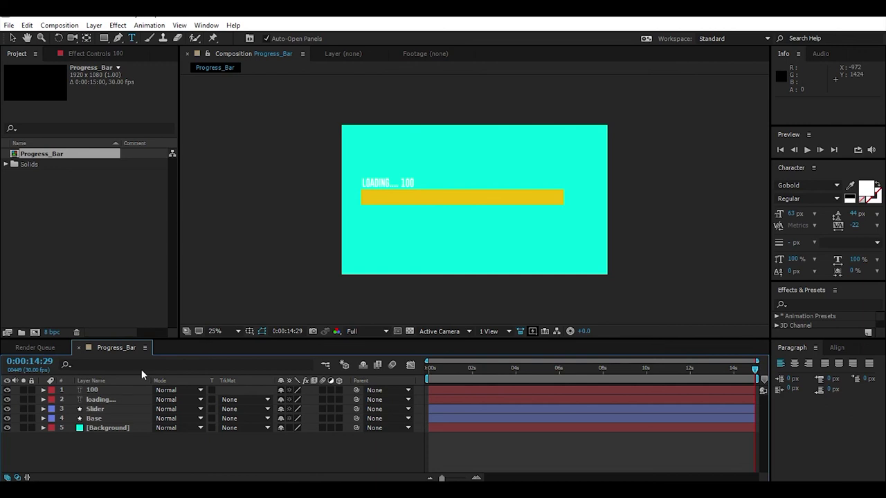
left_click(13, 38)
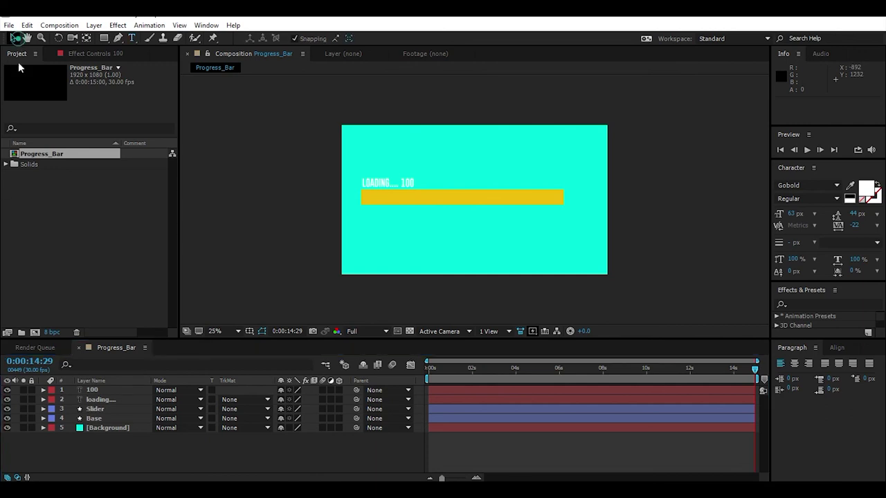
Apply a trial Gradient Ramp to the Background layer and adjust its start and end points.
left_click(113, 427)
key("ctrl+space")
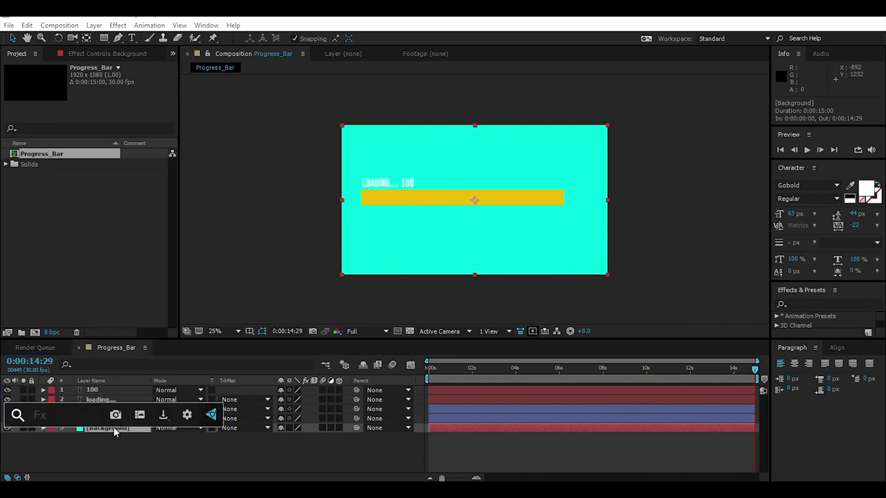
type("gr")
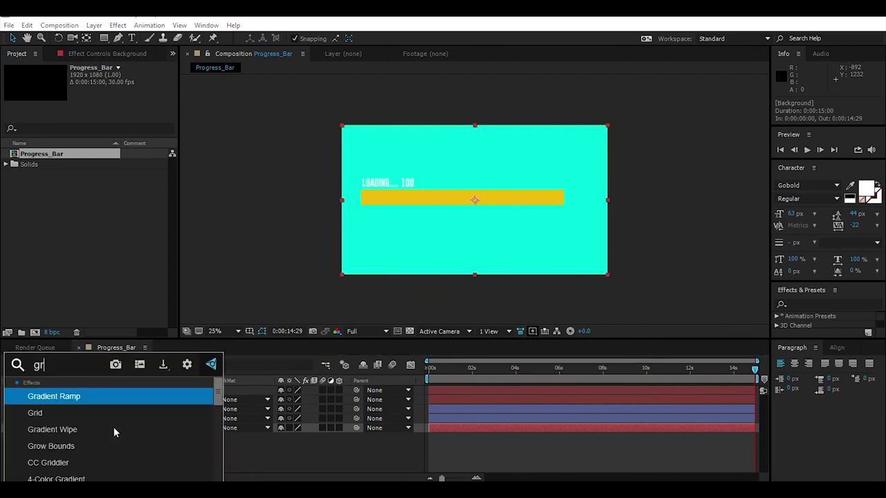
type("adie")
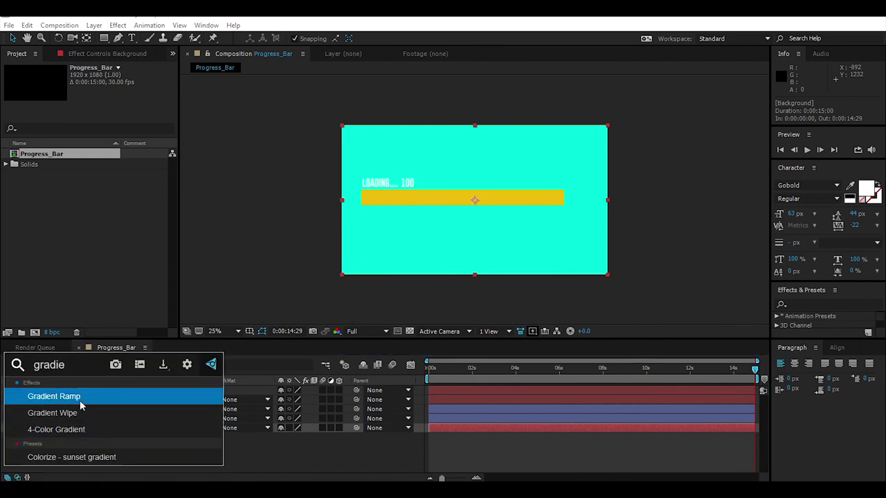
left_click(80, 400)
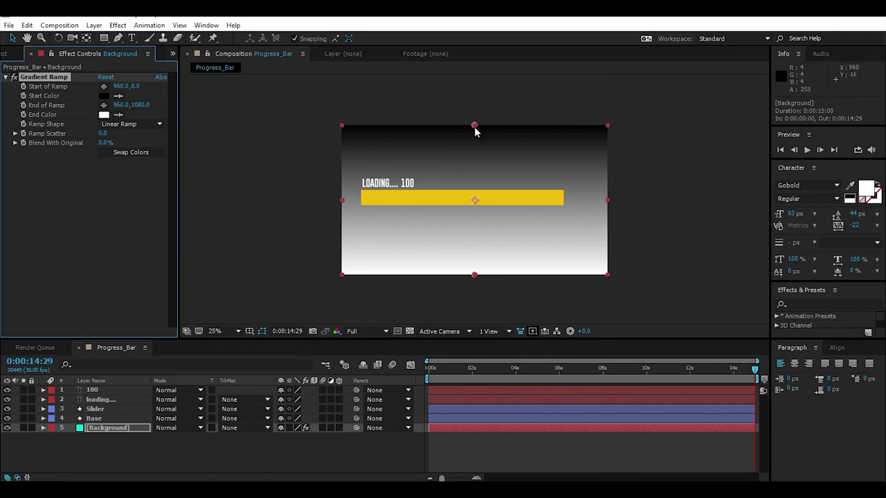
left_click_drag(476, 125, 476, 174)
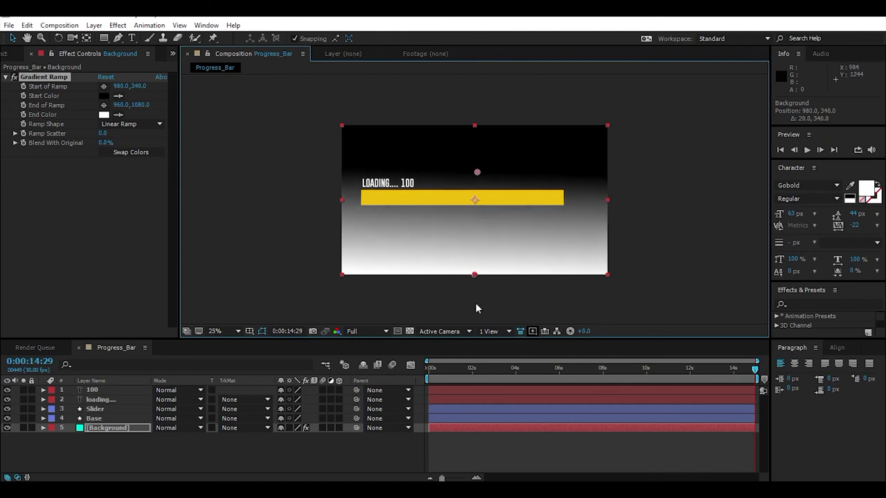
left_click_drag(474, 274, 479, 185)
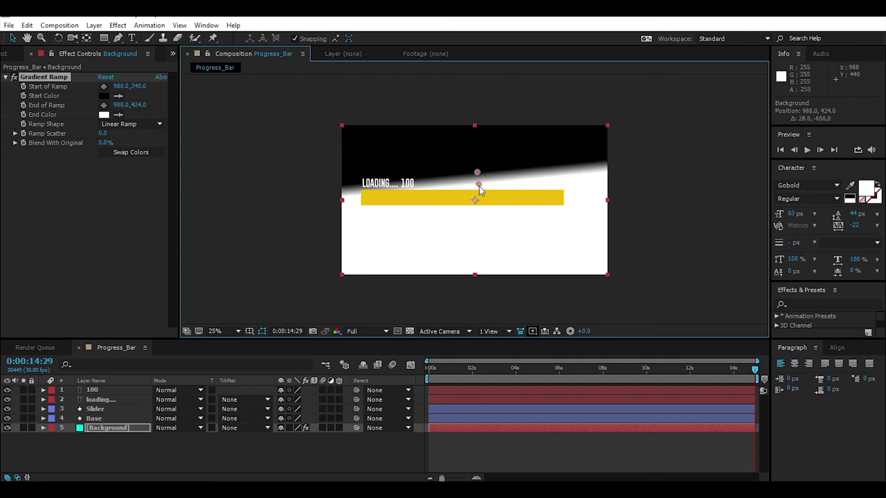
key("ctrl+z")
mouse_move(477, 173)
left_mouse_down()
mouse_move(476, 275)
mouse_move(434, 132)
mouse_move(461, 119)
left_mouse_up()
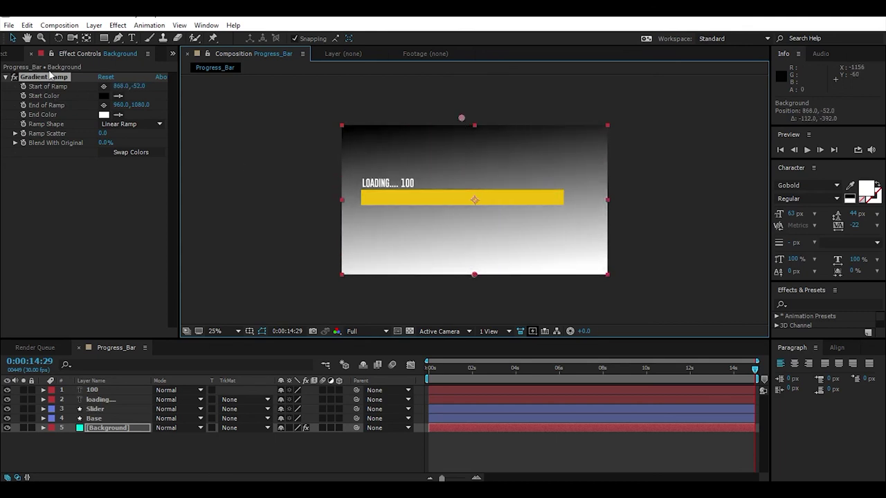
Delete the Gradient Ramp and apply 4-Color Gradient to the Background instead.
left_click(60, 79)
key("Delete")
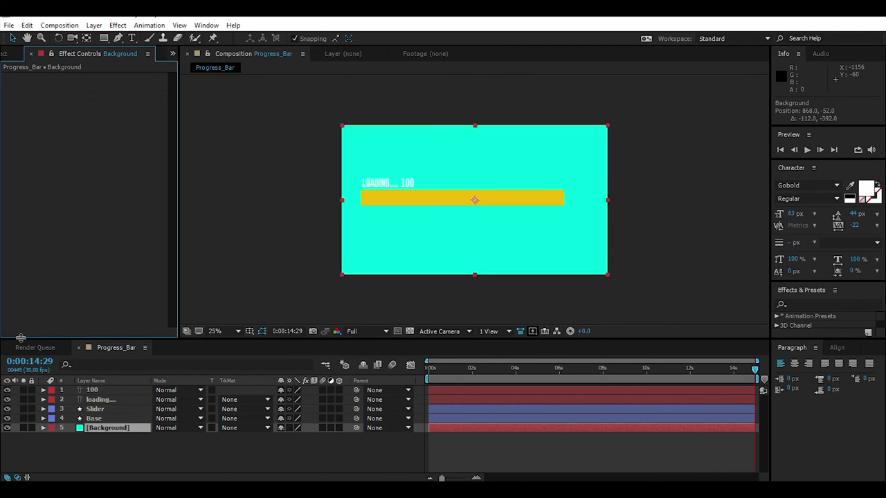
left_click(98, 429)
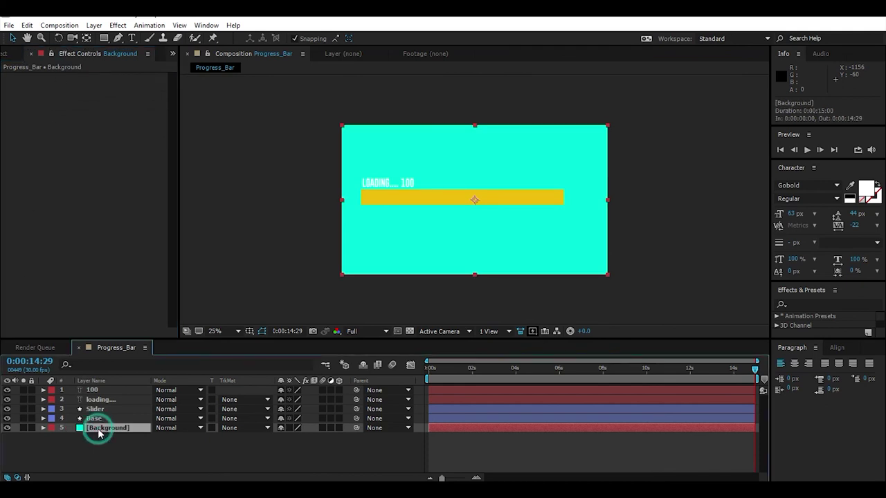
key("ctrl+space")
type("gra")
left_click(97, 429)
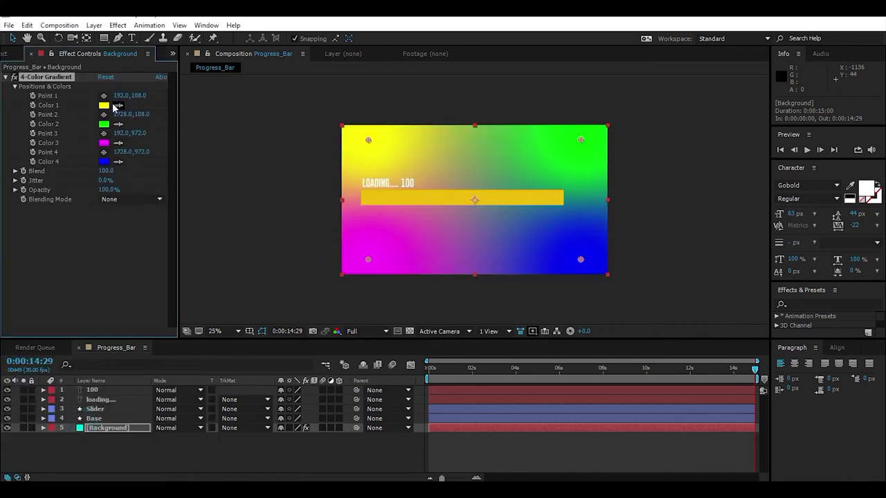
Set Color 1 to dark blue and copy it into Colors 2, 3 and 4 with the eyedropper.
left_click(104, 105)
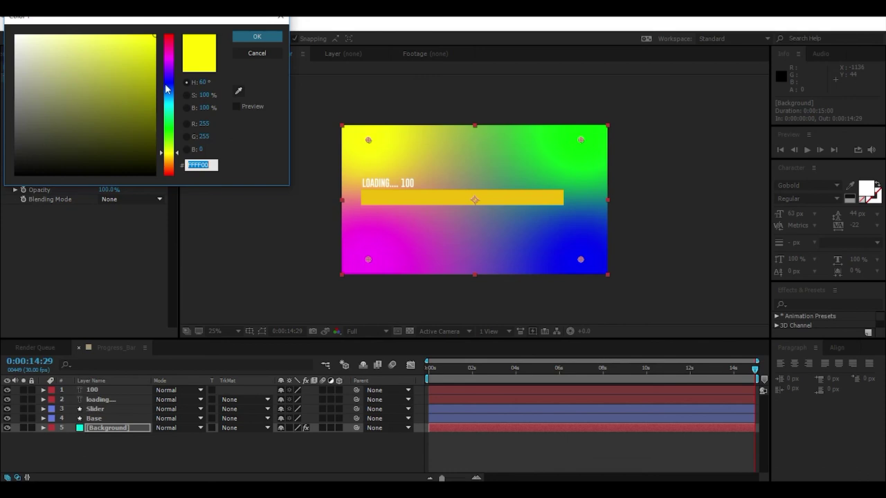
left_click_drag(167, 98, 167, 99)
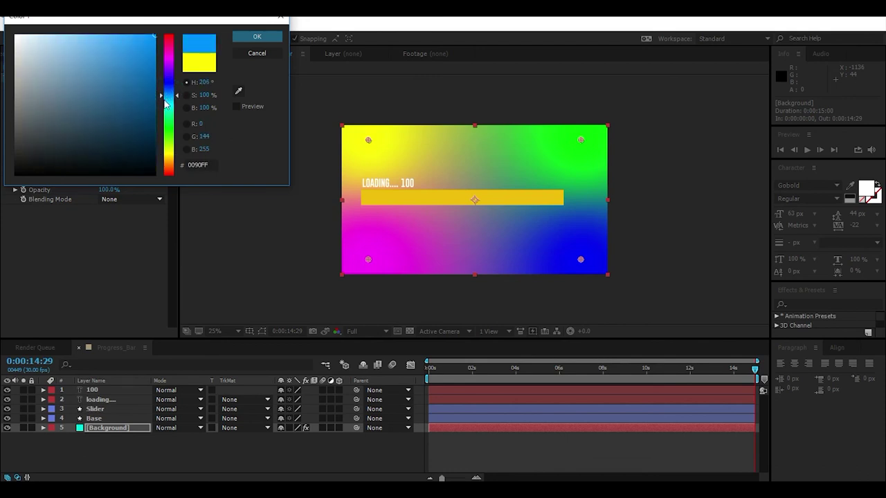
left_click(271, 36)
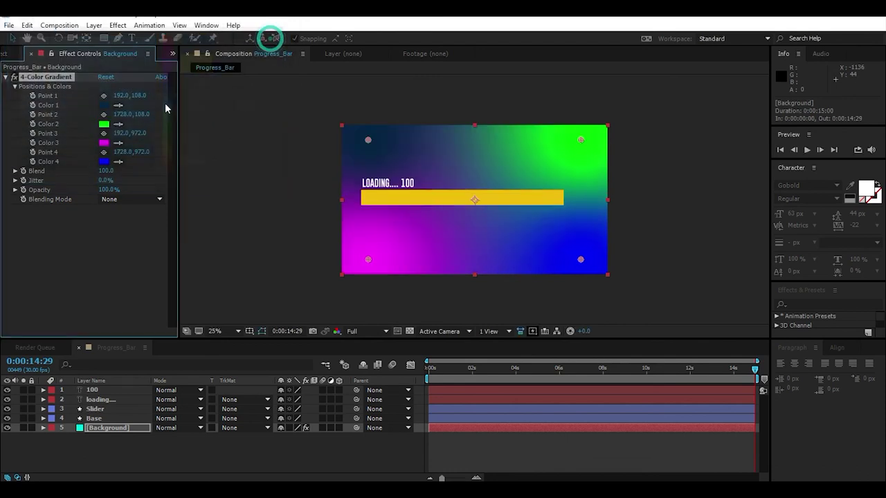
left_click(117, 124)
left_click(105, 105)
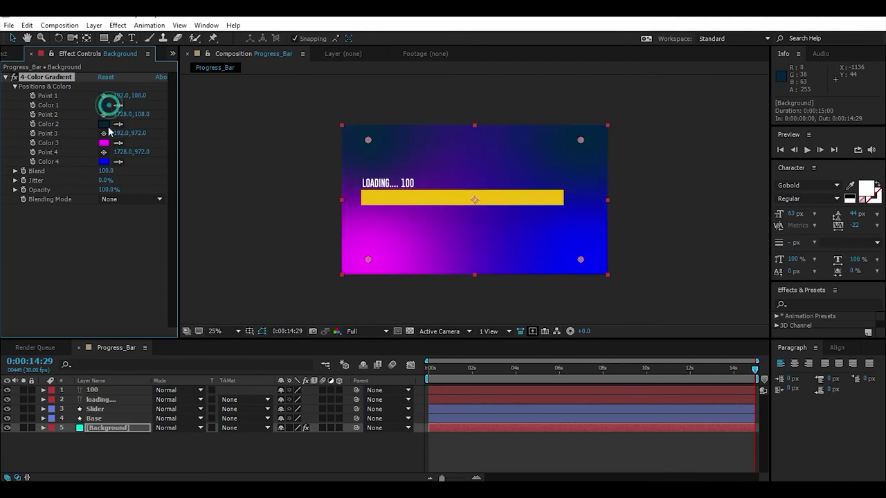
left_click(117, 143)
left_click(105, 123)
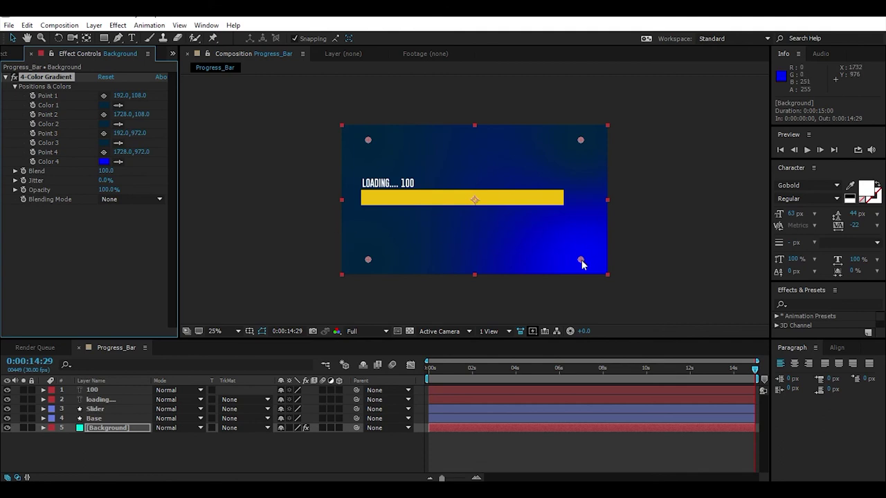
left_click(118, 162)
left_click(105, 143)
Darken Color 4 to navy and brighten Color 1 to a lighter blue.
left_click(104, 162)
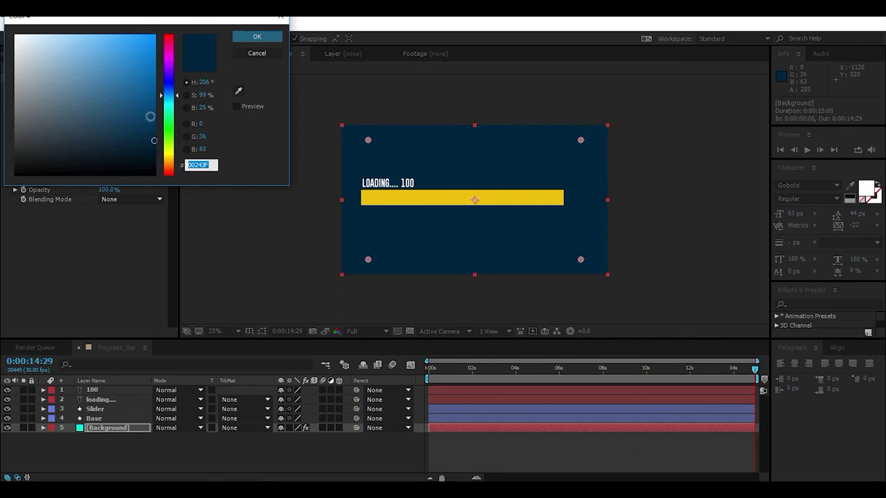
left_click(146, 160)
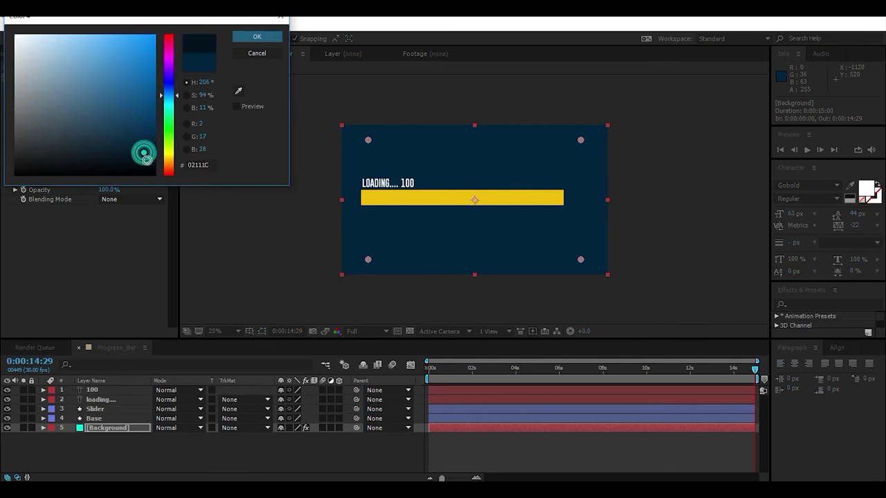
left_click(246, 46)
left_click(115, 111)
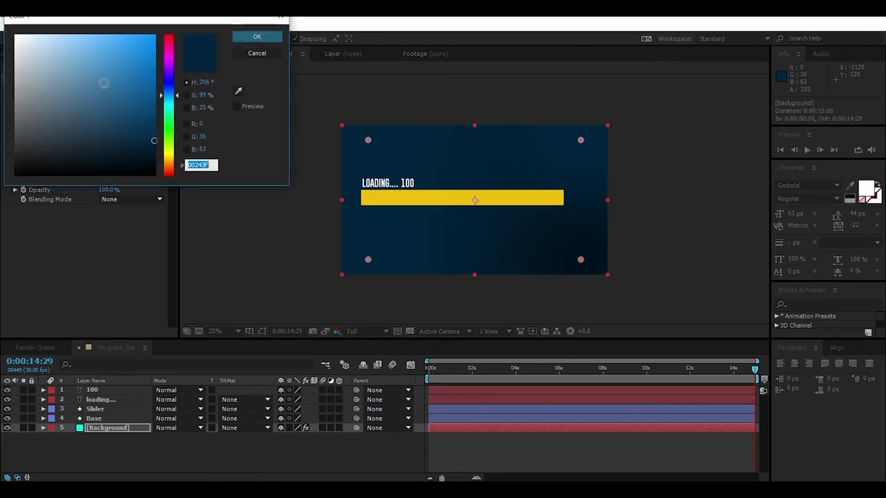
left_click(143, 69)
left_click(255, 36)
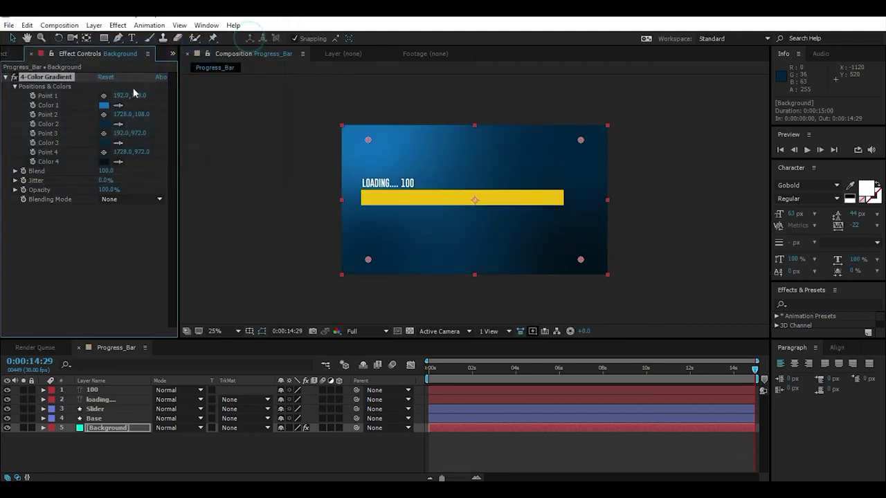
Set Color 2 to light blue 3F8ECA and Color 3 to very dark blue 0D2233.
left_click(104, 123)
left_click(114, 63)
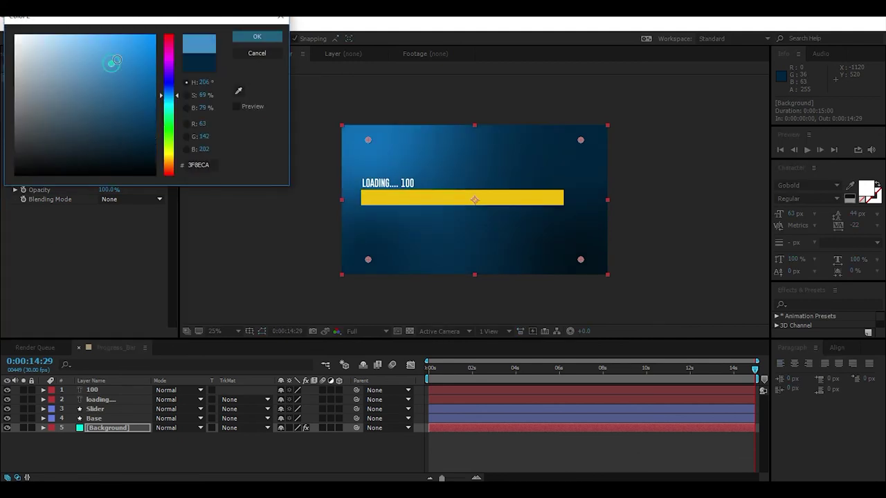
left_click(255, 36)
left_click(105, 142)
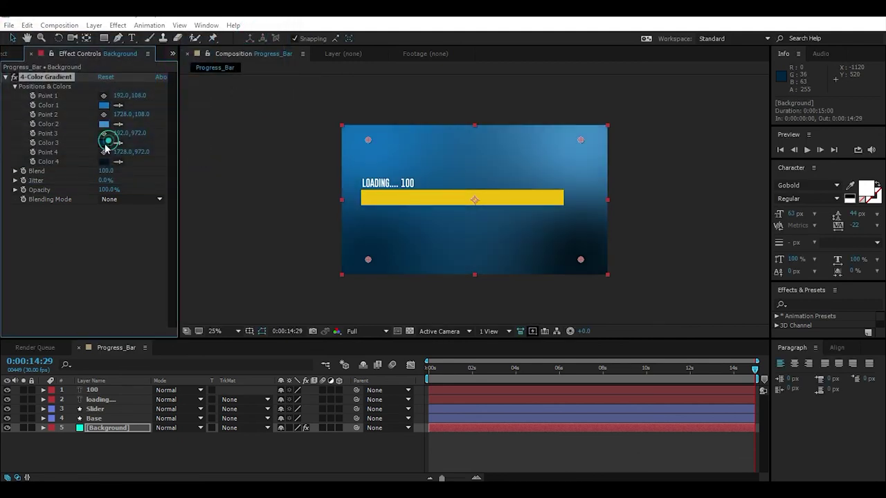
left_click(119, 148)
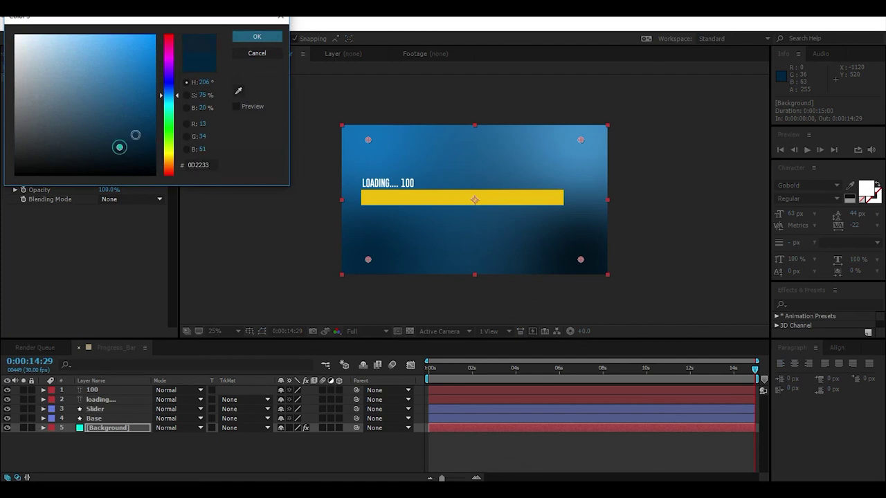
left_click(269, 37)
Drag all four gradient points outside the frame corners, then scrub back to preview the partly filled bar.
mouse_move(368, 140)
left_mouse_down()
mouse_move(344, 117)
mouse_move(268, 91)
left_mouse_up()
left_click_drag(368, 261, 245, 295)
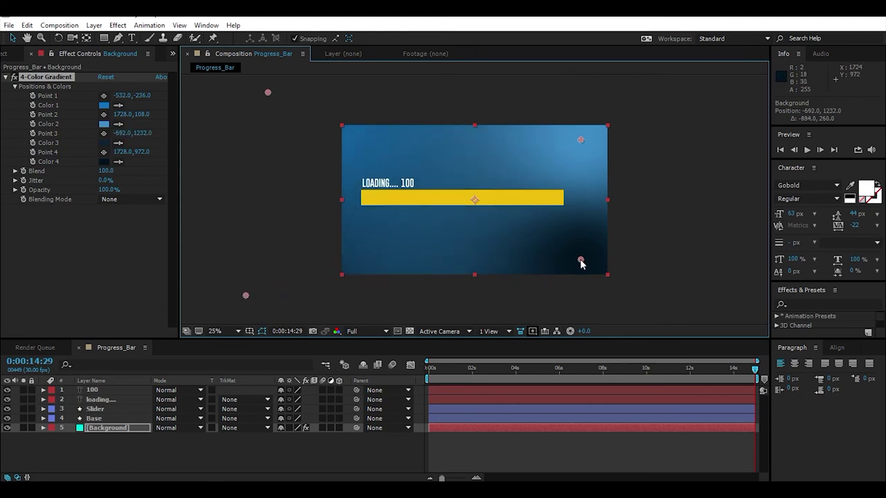
left_click_drag(581, 262, 681, 297)
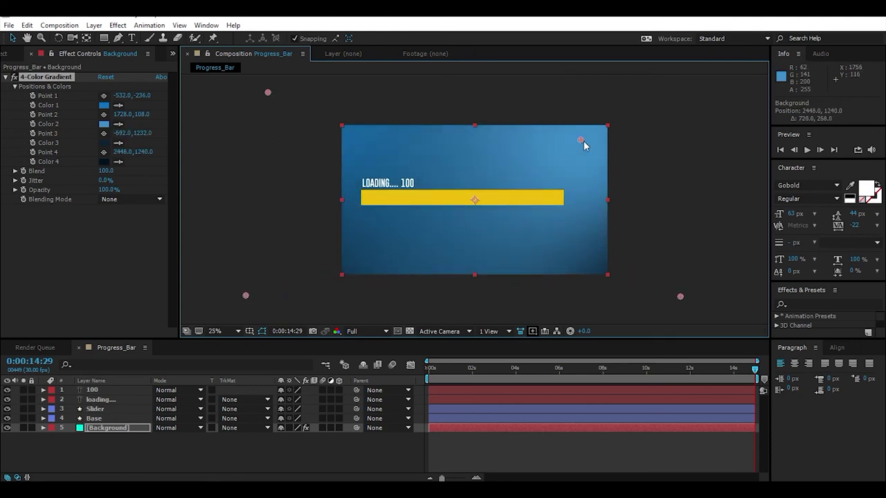
left_click_drag(581, 141, 634, 93)
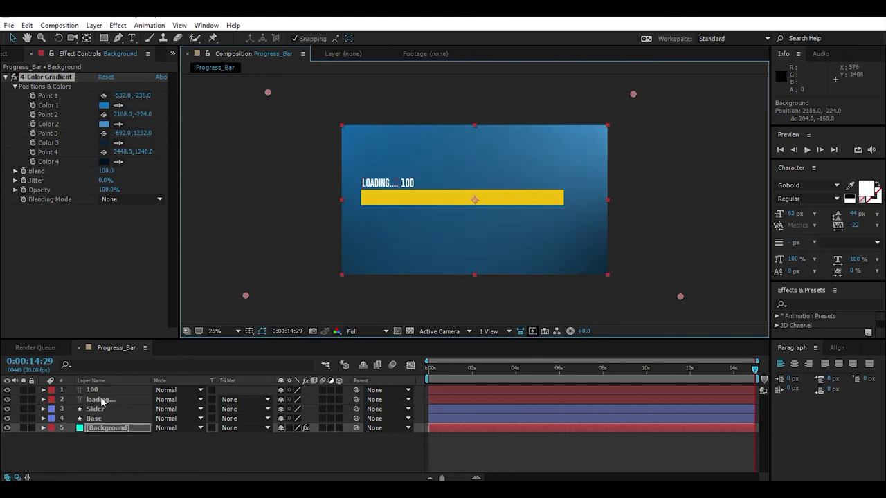
mouse_move(448, 371)
left_mouse_down()
mouse_move(726, 366)
mouse_move(416, 374)
left_mouse_up()
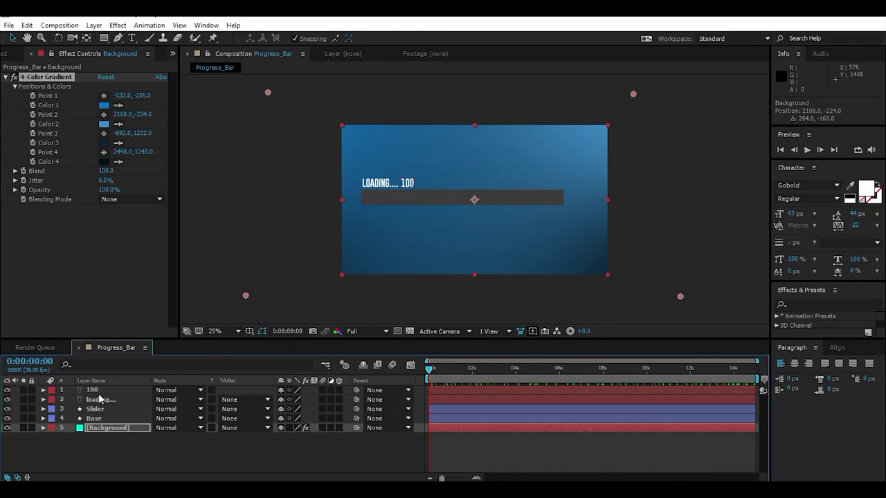
Apply a Slider Control effect to the 100 text layer.
left_click(106, 409)
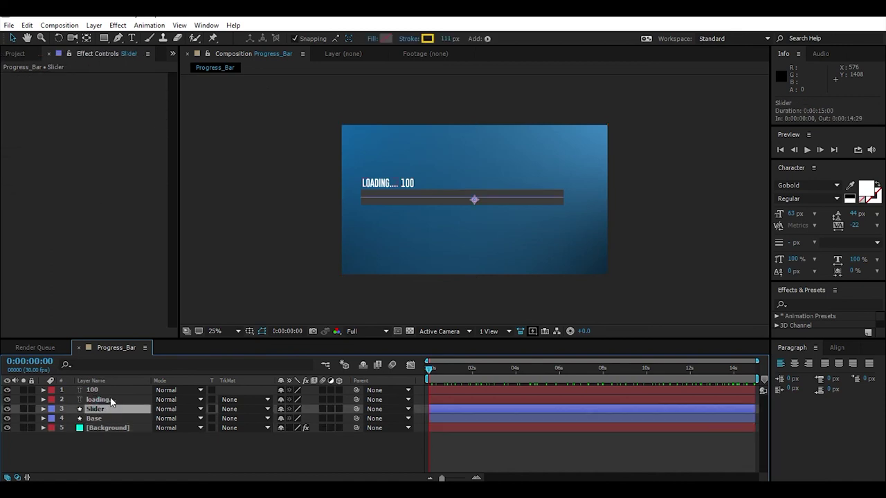
left_click(108, 391)
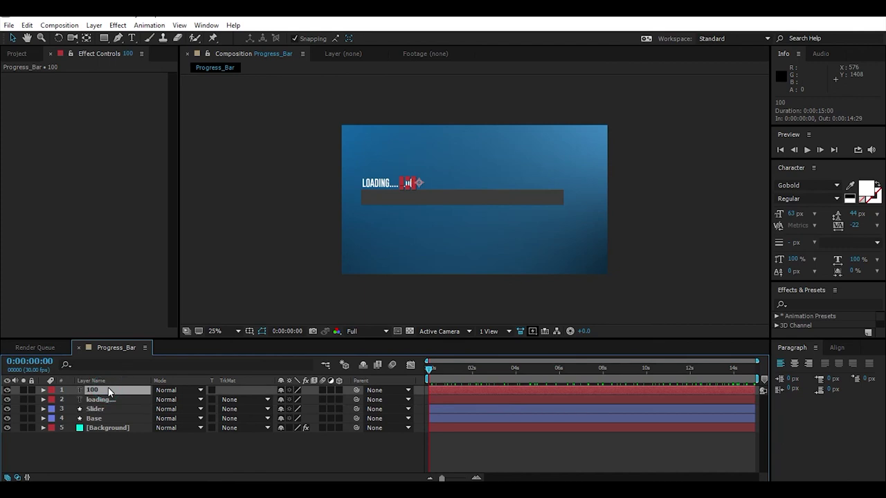
key("ctrl+space")
type("slider")
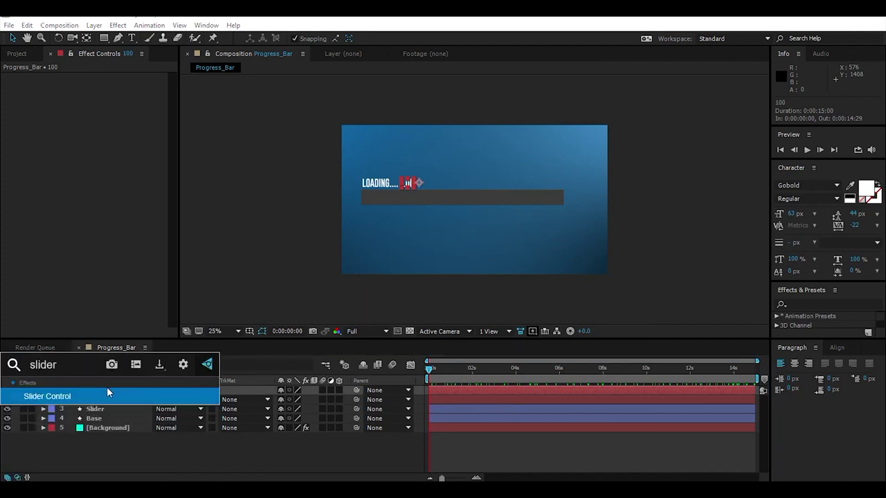
left_click(108, 389)
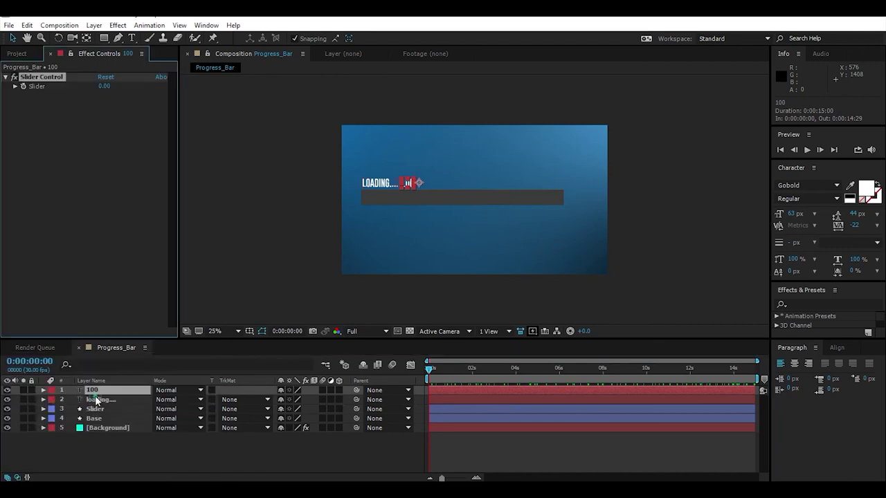
Keyframe the Slider at 0 at the start and 100 on the last frame.
left_click(24, 86)
left_click(752, 371)
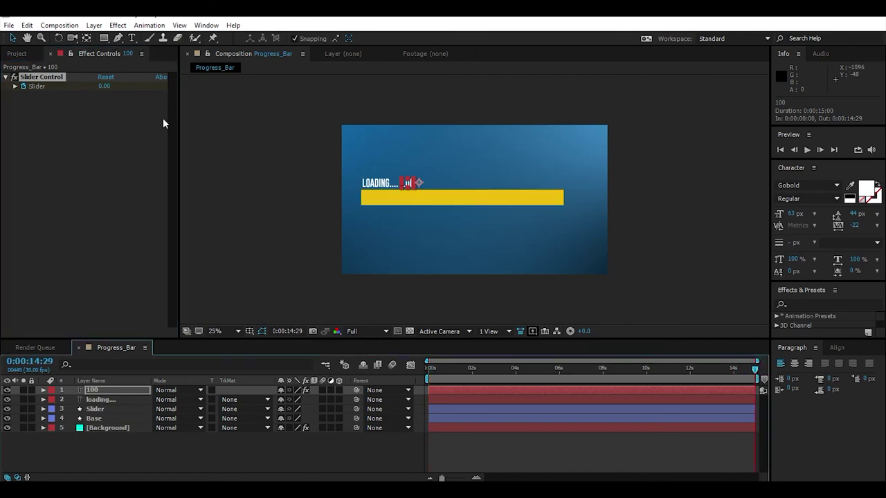
left_click(100, 87)
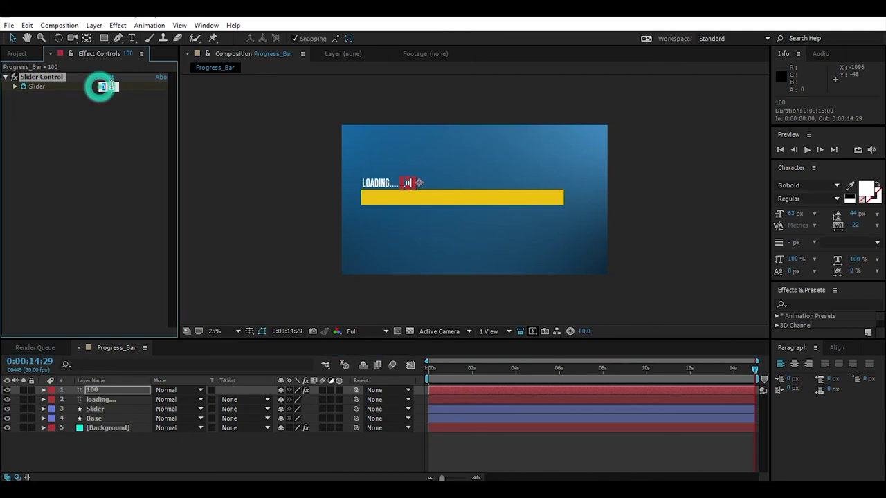
type("1")
key("Return")
left_click(43, 391)
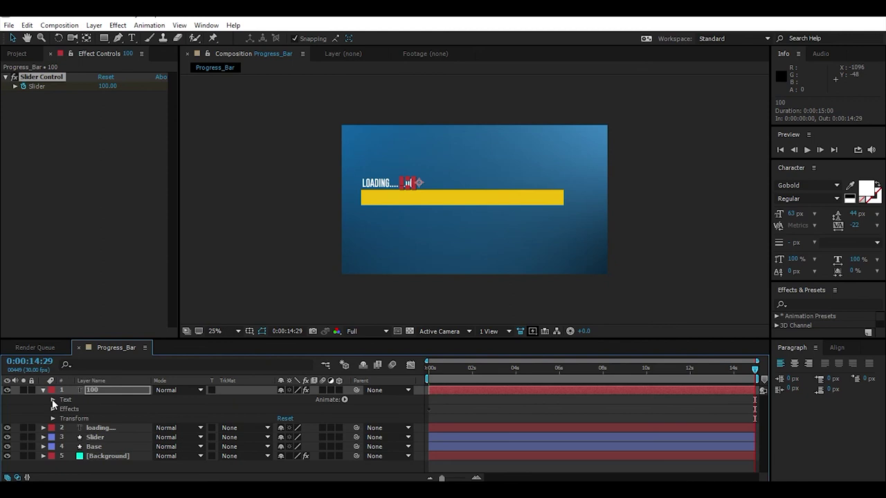
Link the 100 layer's Source Text to the Slider value with an expression pickwhip.
left_click(53, 400)
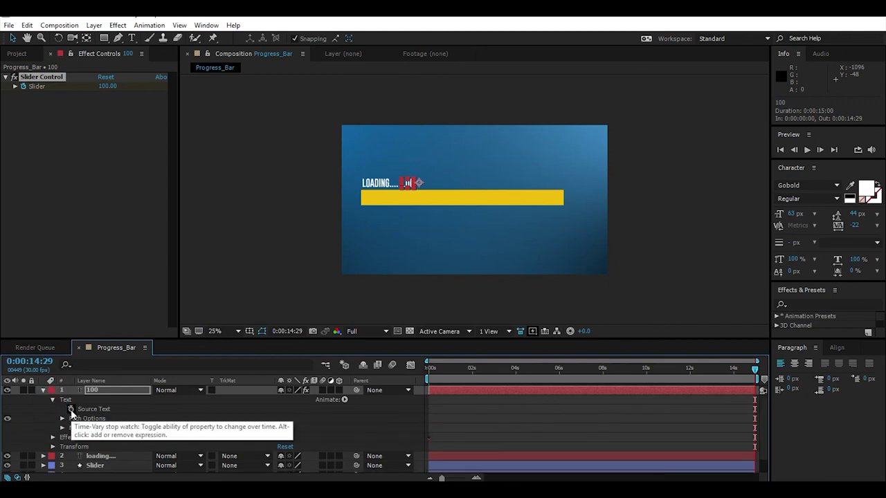
left_click(71, 409, "alt")
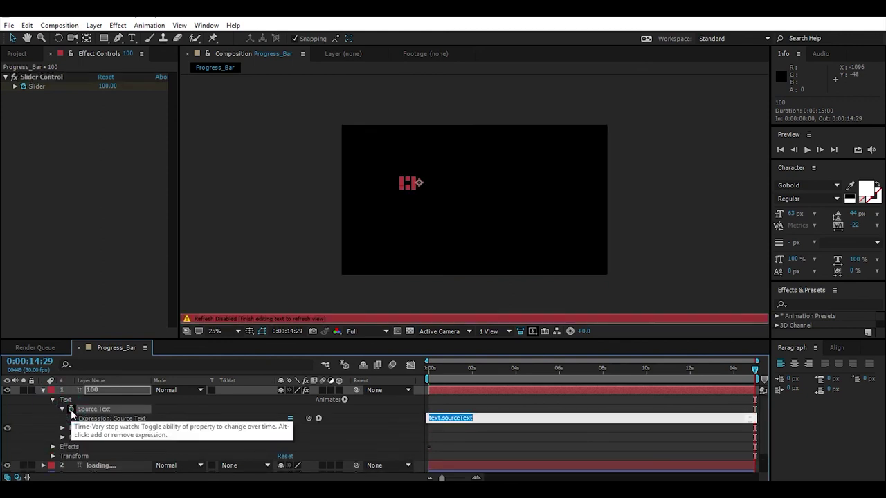
left_click_drag(309, 418, 23, 87)
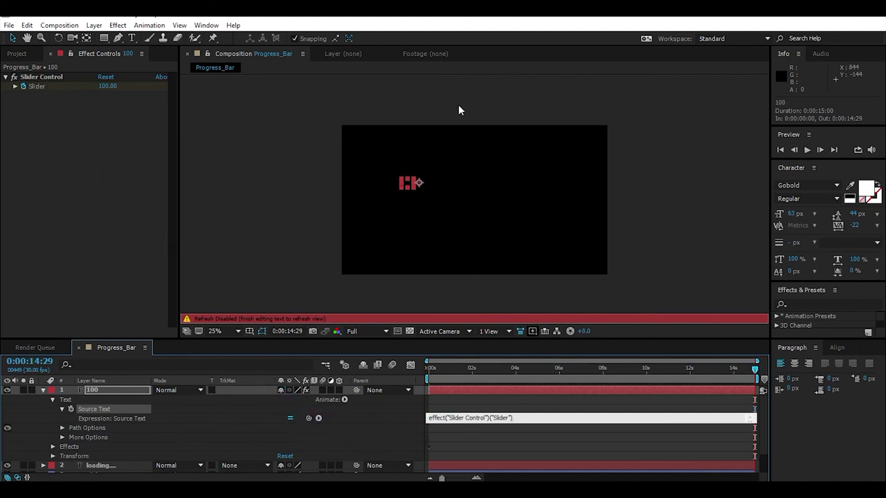
left_click(658, 273)
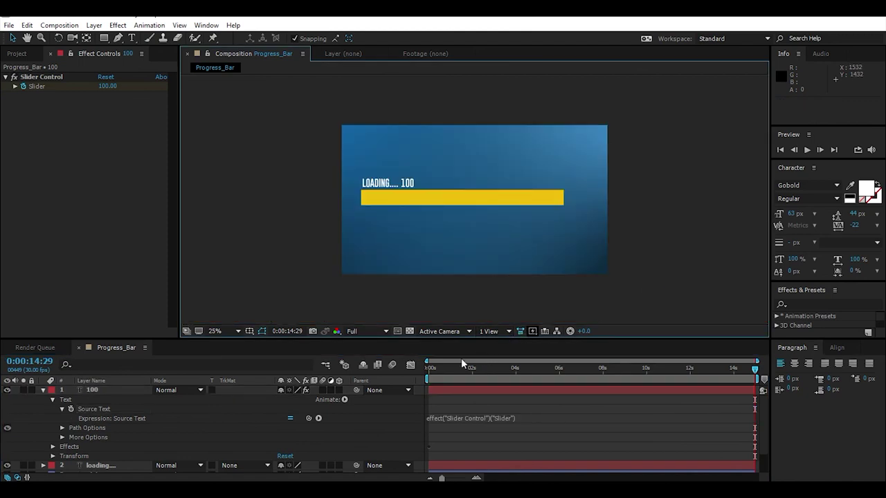
left_click_drag(447, 366, 613, 364)
mouse_move(688, 364)
left_mouse_down()
mouse_move(770, 363)
mouse_move(419, 366)
left_mouse_up()
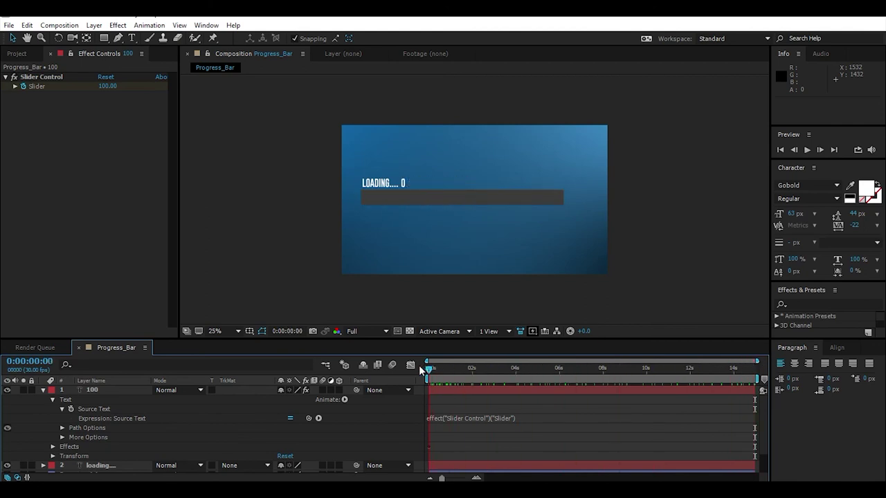
Wrap the Source Text expression in Math.round() so the counter shows whole numbers.
left_click(457, 418)
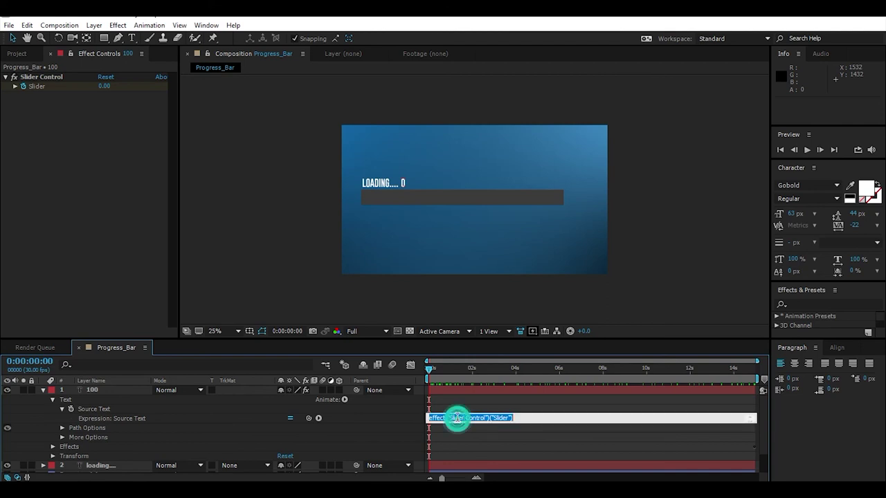
left_click(454, 417)
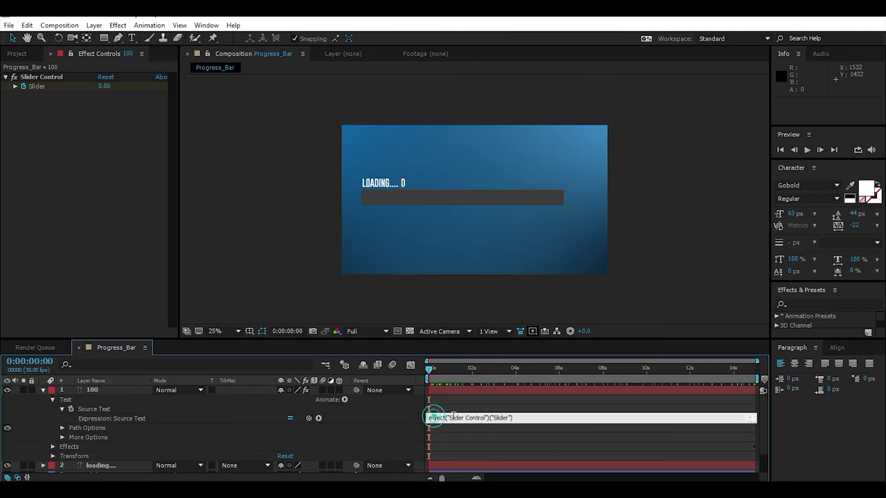
key("Home")
type("Math.round")
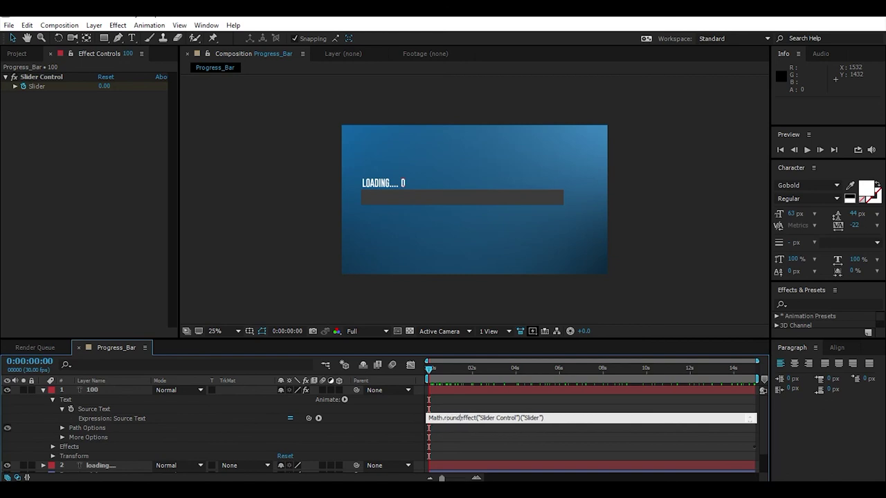
type("(")
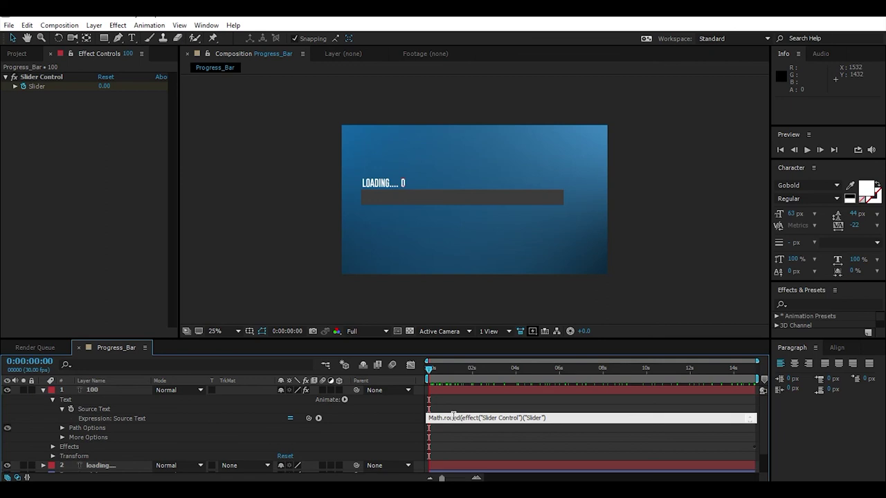
type(")")
left_click(731, 293)
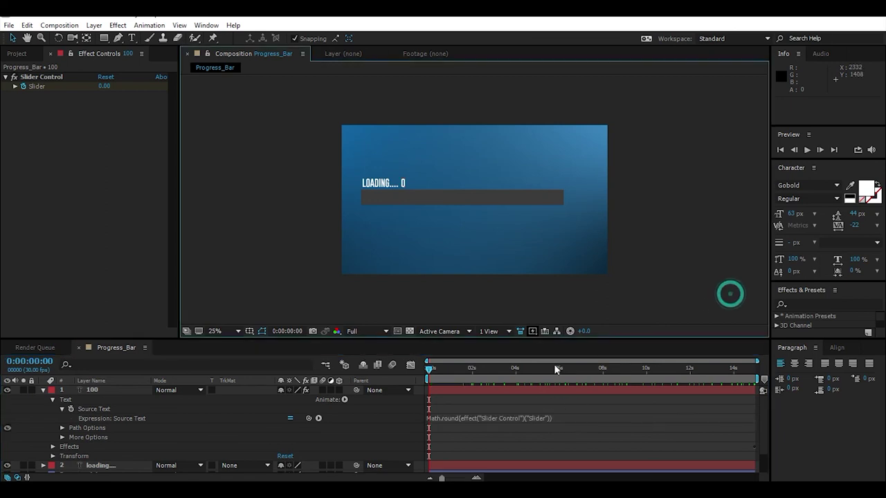
left_click_drag(448, 368, 763, 354)
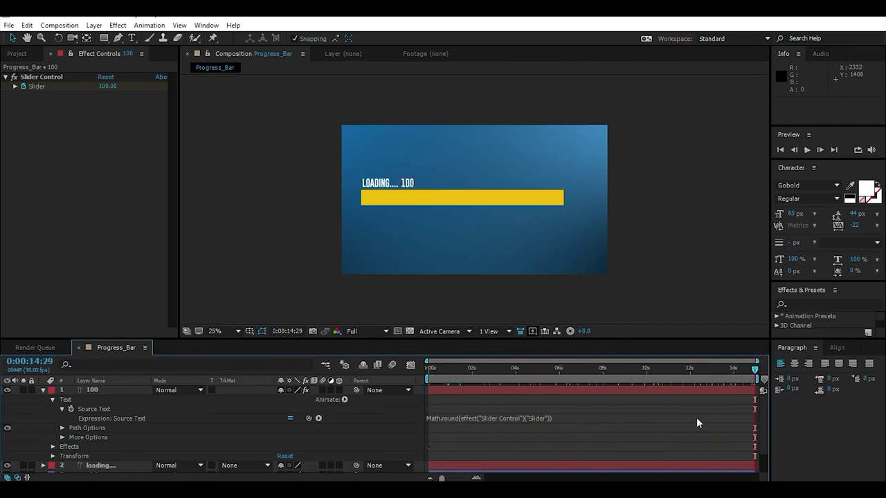
Append + "%" to the Source Text expression so the counter ends at 100%.
left_click(557, 417)
type("+")
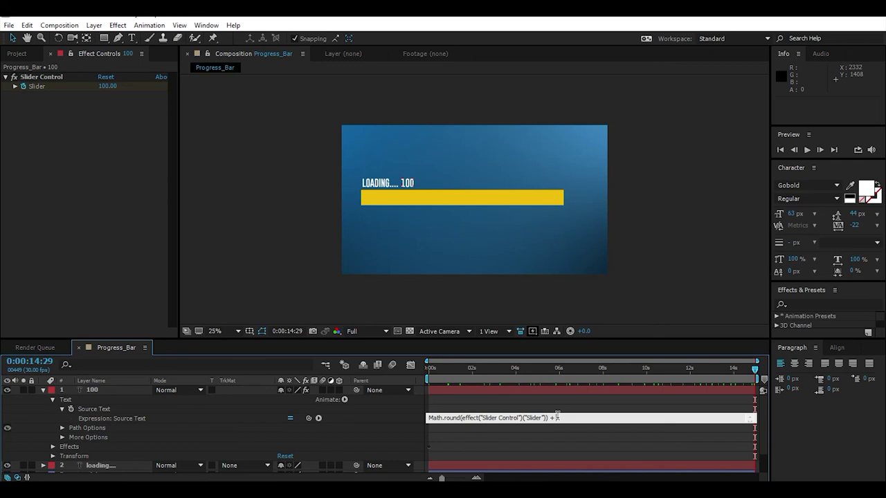
type("\"%\"")
left_click(666, 348)
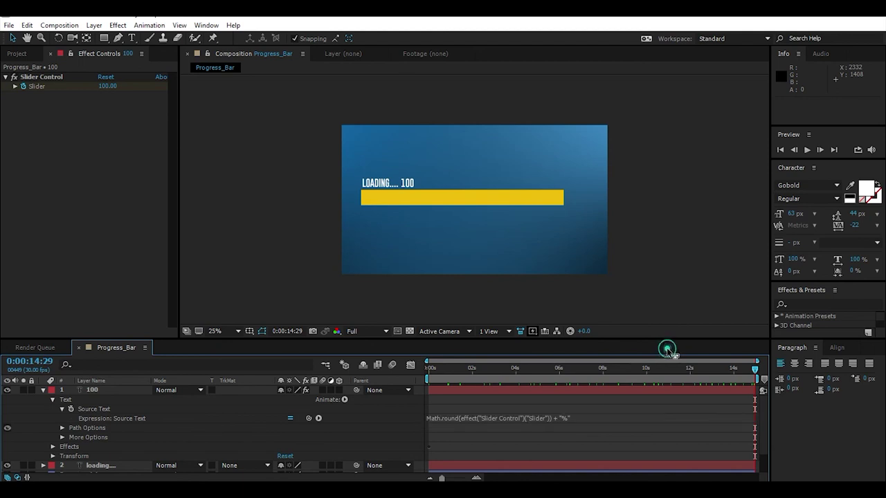
left_click(447, 368)
left_click_drag(453, 370, 770, 367)
Collapse the 100 layer's properties and select the Slider layer.
left_click(43, 390)
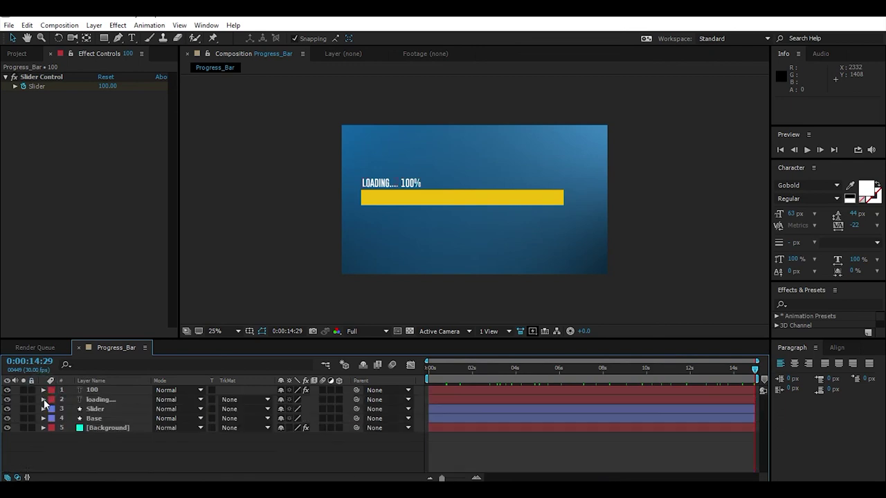
left_click(96, 411)
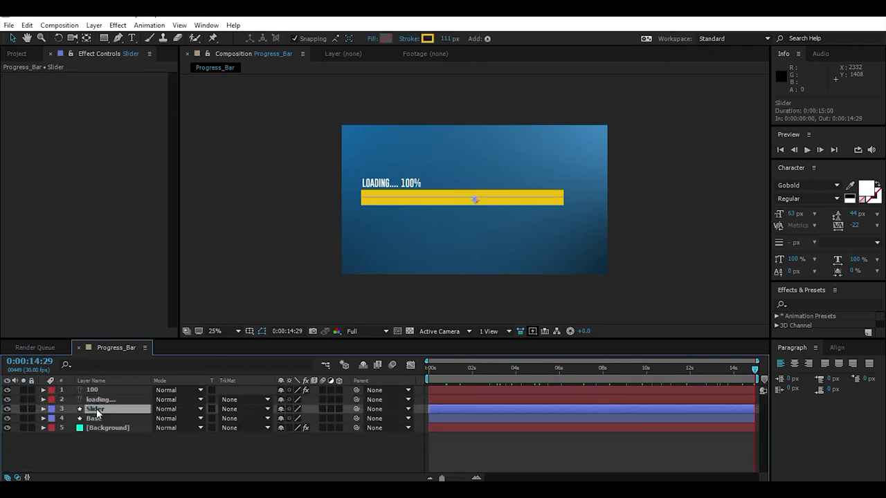
key("ctrl+space")
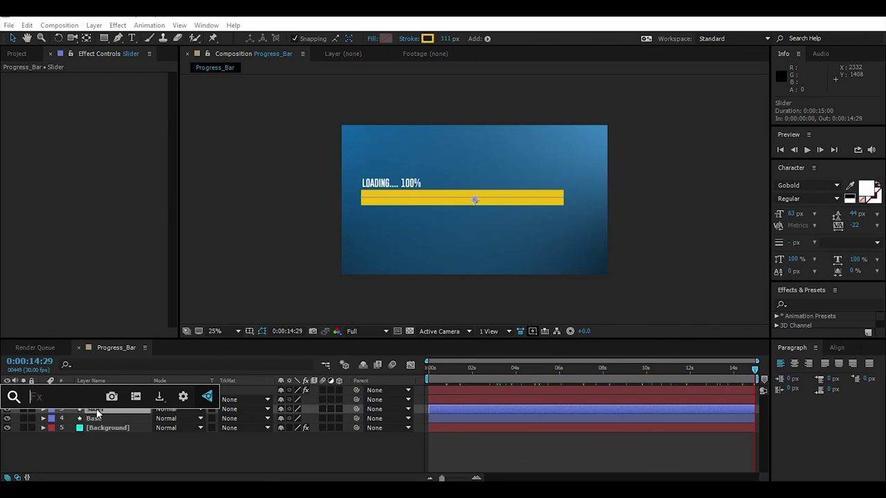
Apply a trial Glow to the Slider layer from the effect search, then remove it.
type("glow")
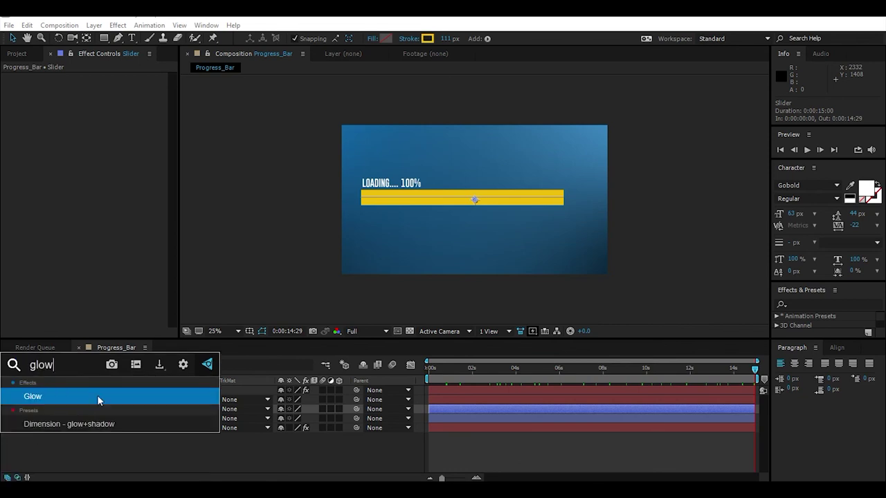
left_click(97, 395)
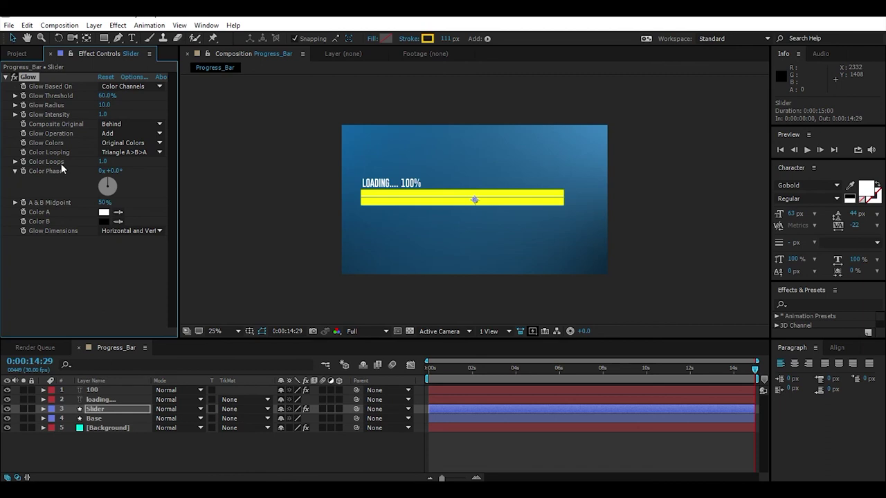
left_click(65, 74)
key("Delete")
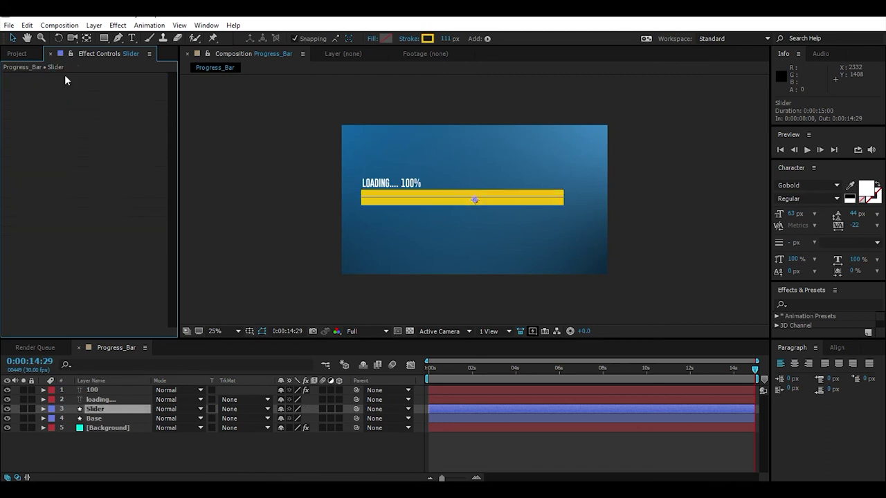
left_click(117, 26)
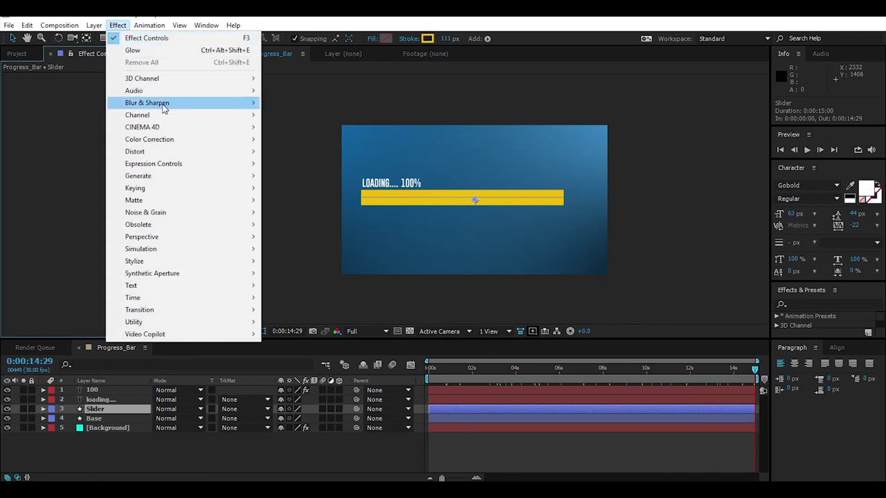
mouse_move(163, 103)
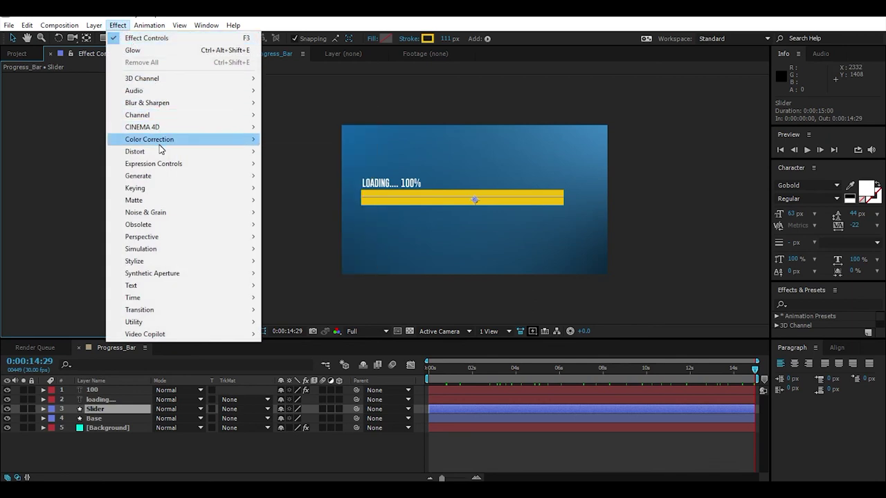
left_click(183, 457)
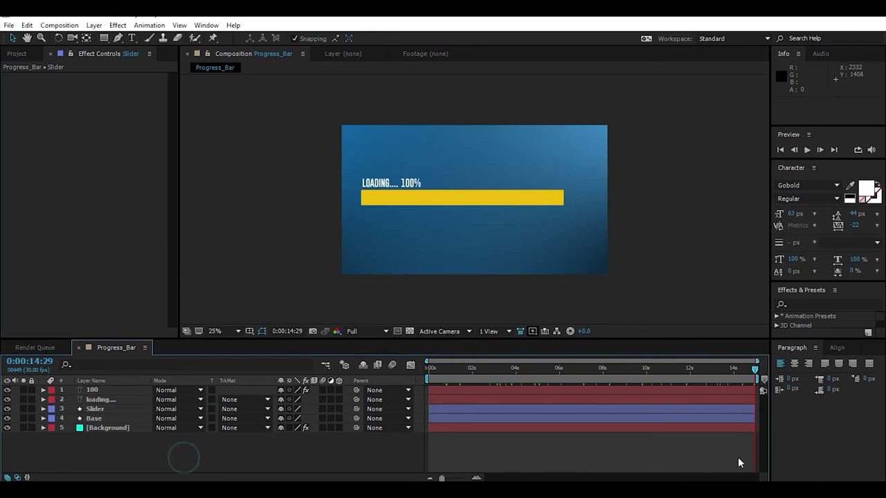
Search 'glow' in Effects & Presets, drag Glow onto the Slider layer, then delete it.
left_click(841, 304)
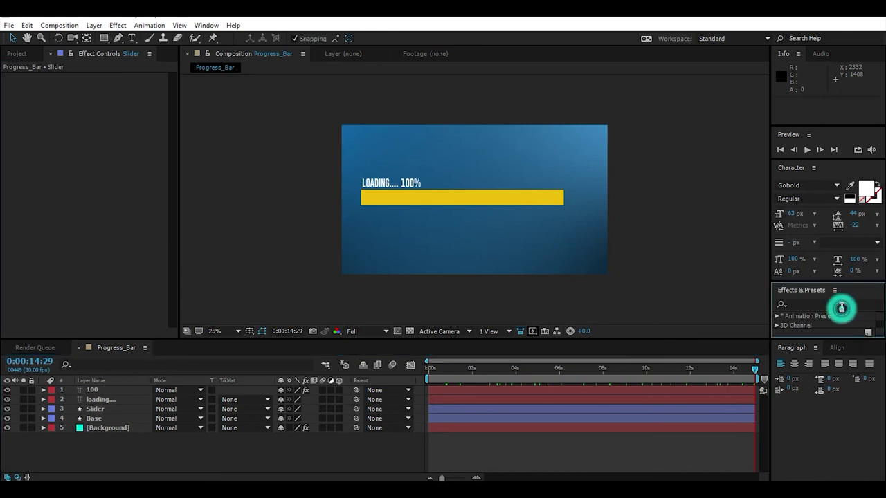
key("g")
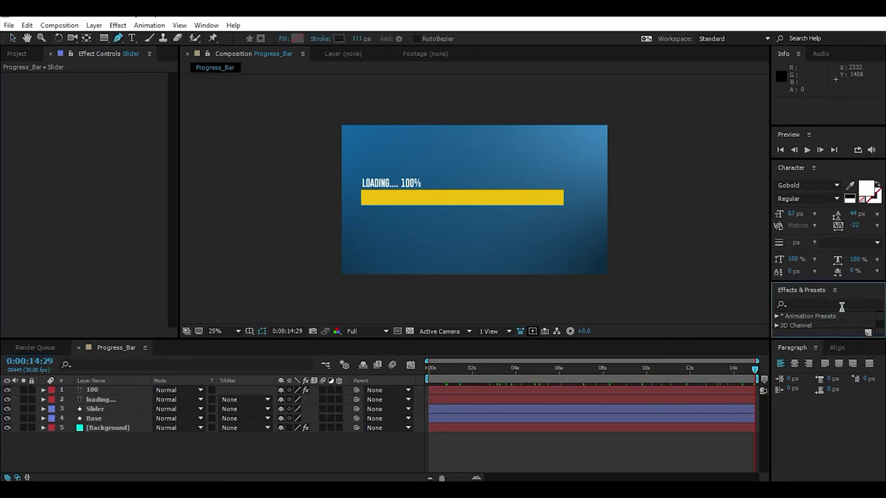
left_click(842, 307)
left_click(798, 305)
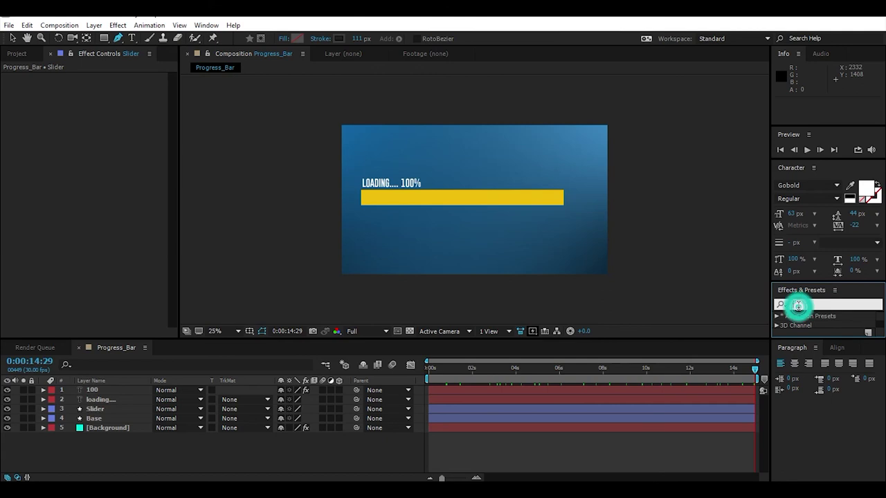
type("glow")
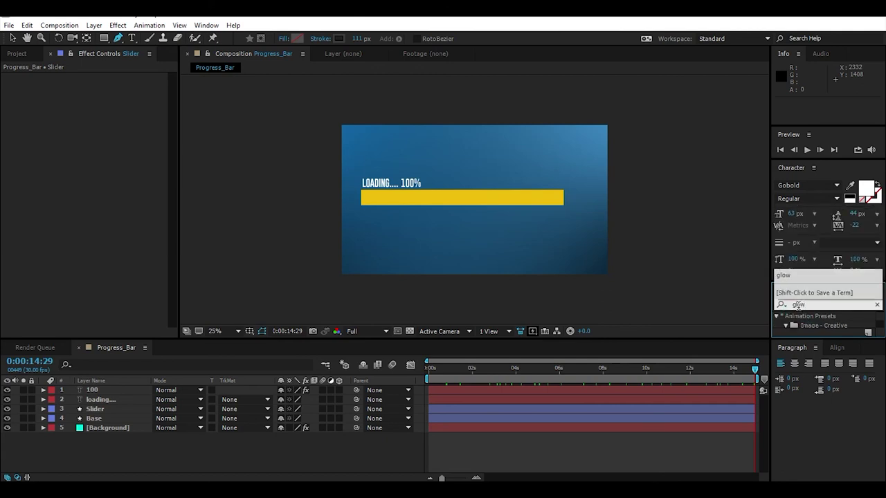
left_click(785, 274)
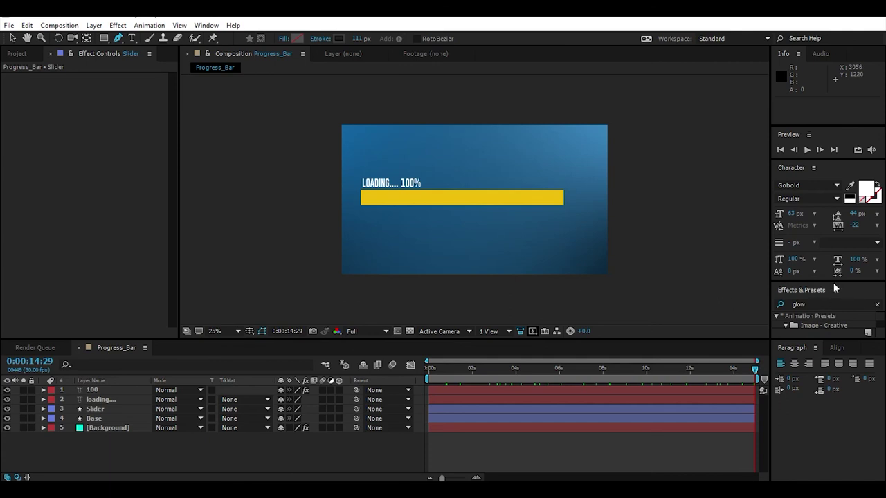
left_click_drag(834, 283, 831, 238)
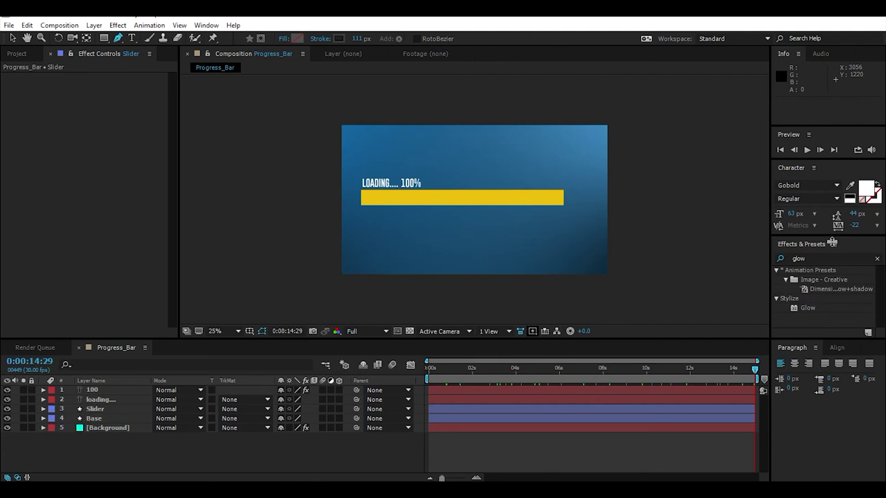
left_click_drag(808, 307, 100, 414)
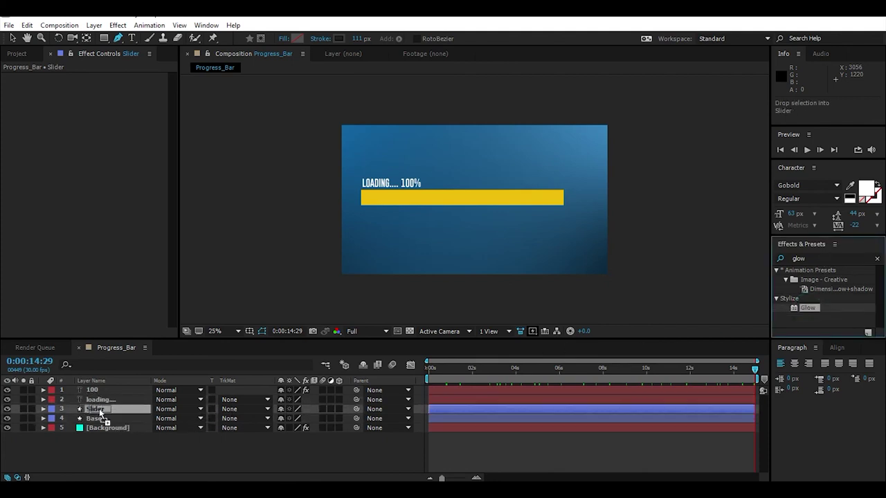
left_click_drag(101, 413, 101, 413)
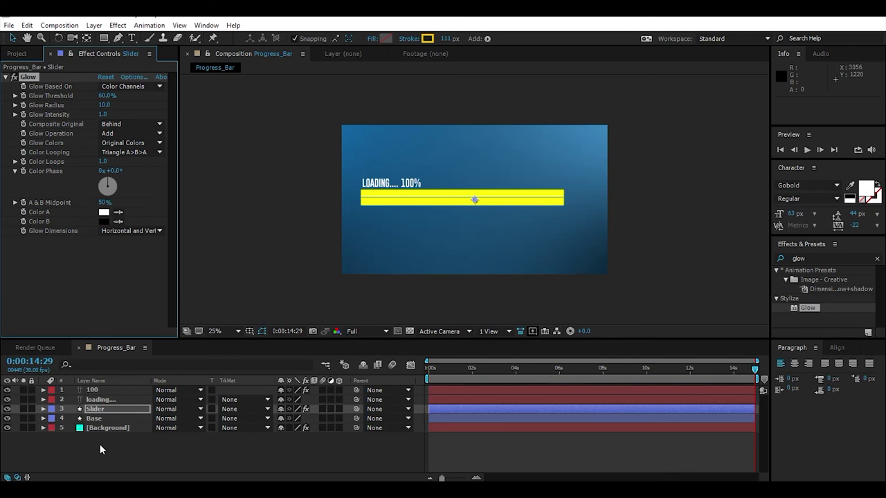
left_click(74, 76)
key("Delete")
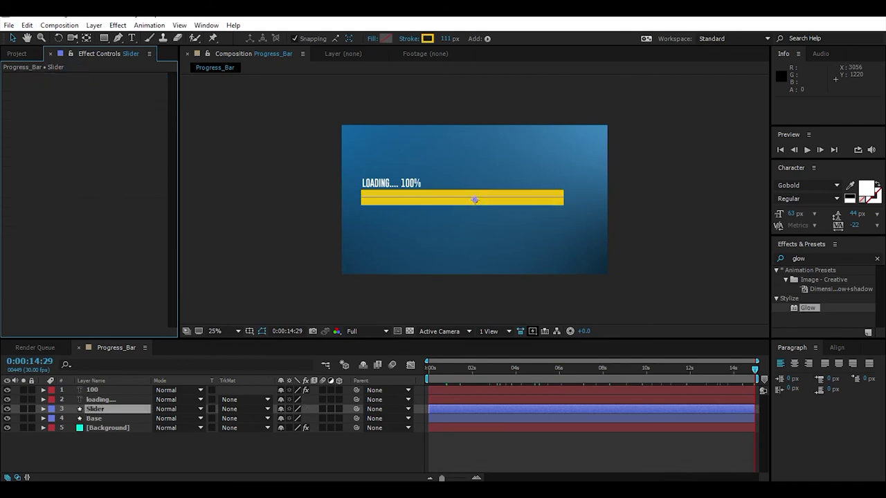
Apply Glow from the Effect > Stylize menu to the Slider layer.
left_click(118, 26)
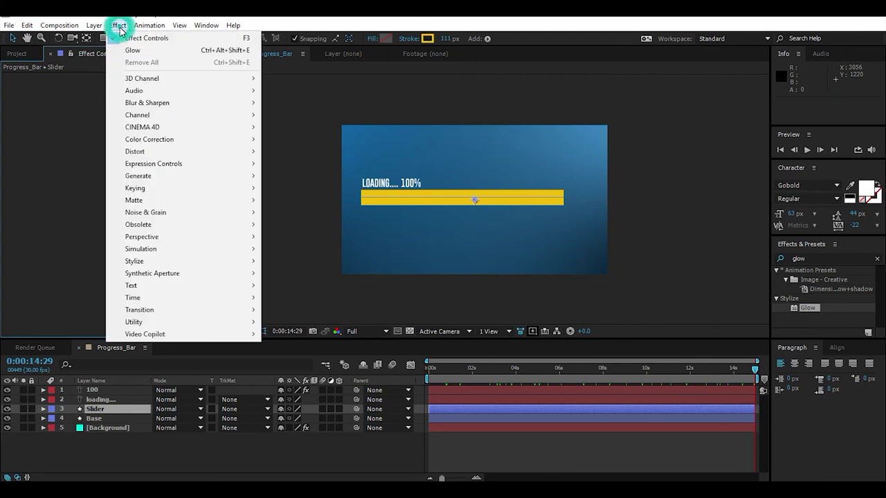
mouse_move(139, 266)
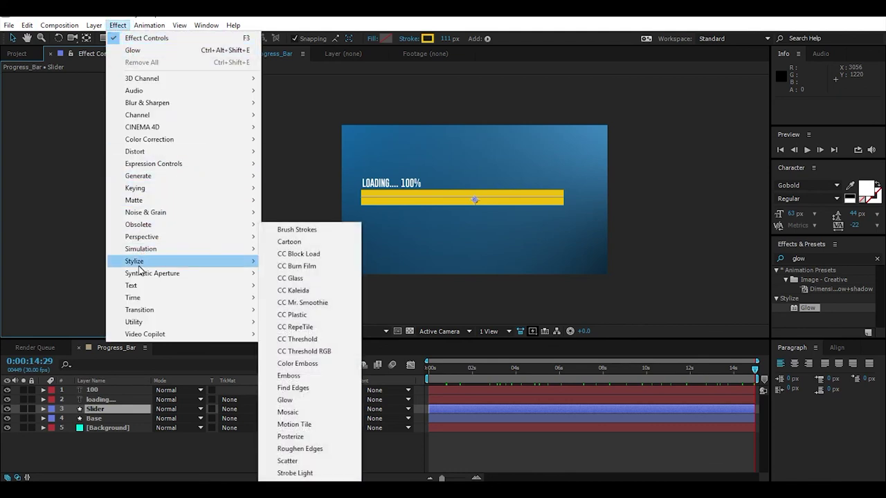
left_click(285, 400)
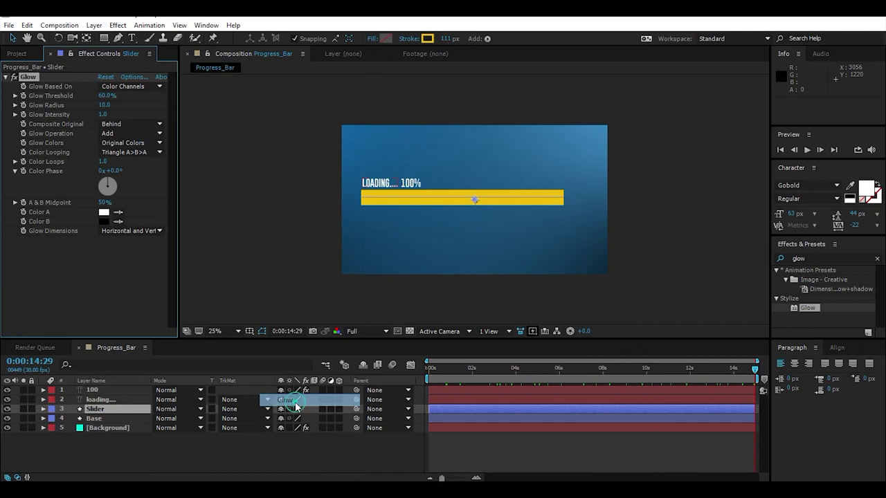
Set Glow Radius to 15, Intensity 3.0 and Threshold 74.1%.
left_click(105, 106)
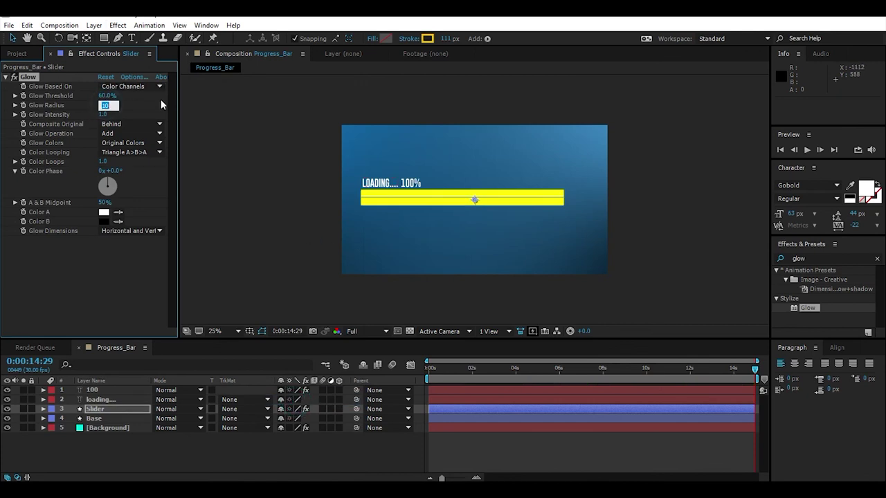
type("15")
key("Return")
left_click(102, 115)
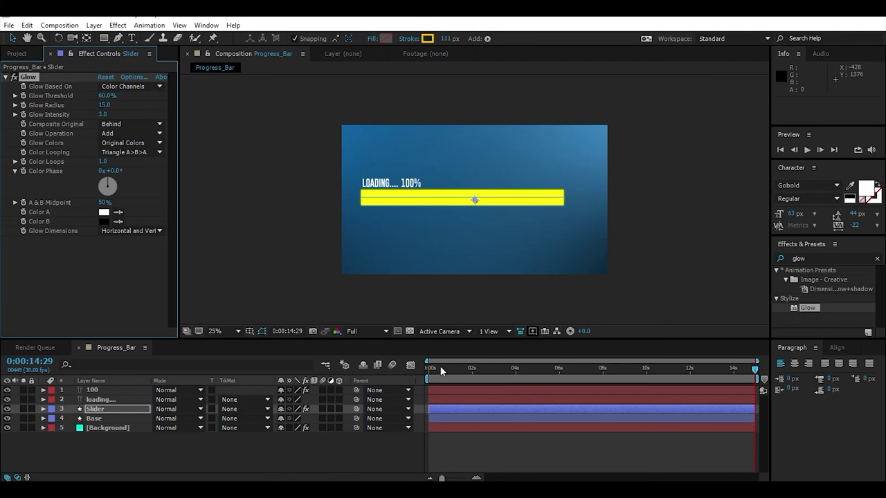
left_click_drag(441, 374, 685, 368)
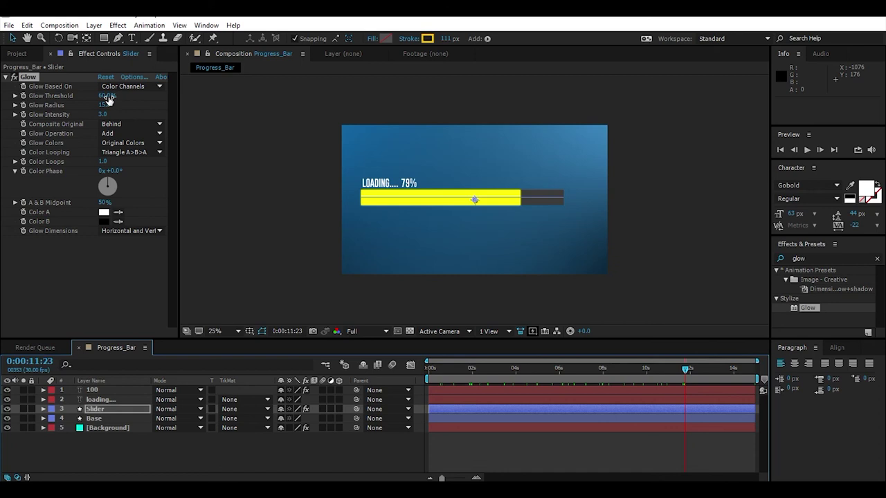
left_click_drag(103, 97, 120, 95)
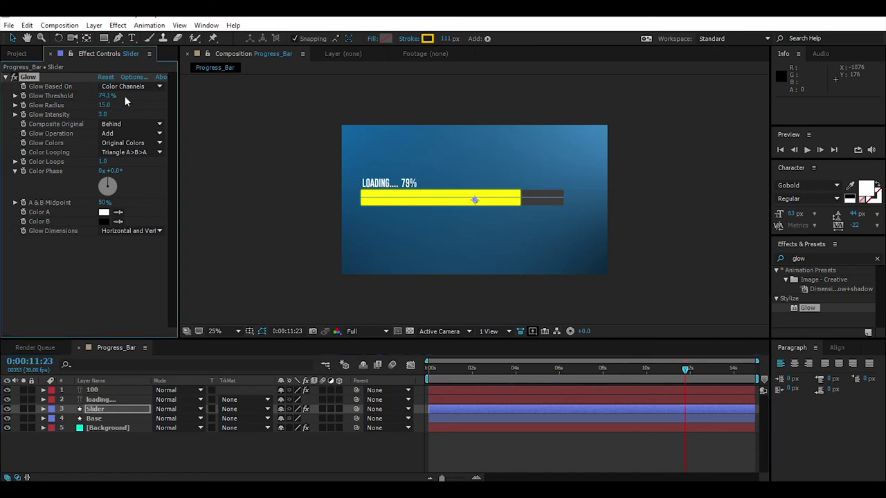
mouse_move(452, 367)
left_mouse_down()
mouse_move(420, 379)
mouse_move(758, 369)
left_mouse_up()
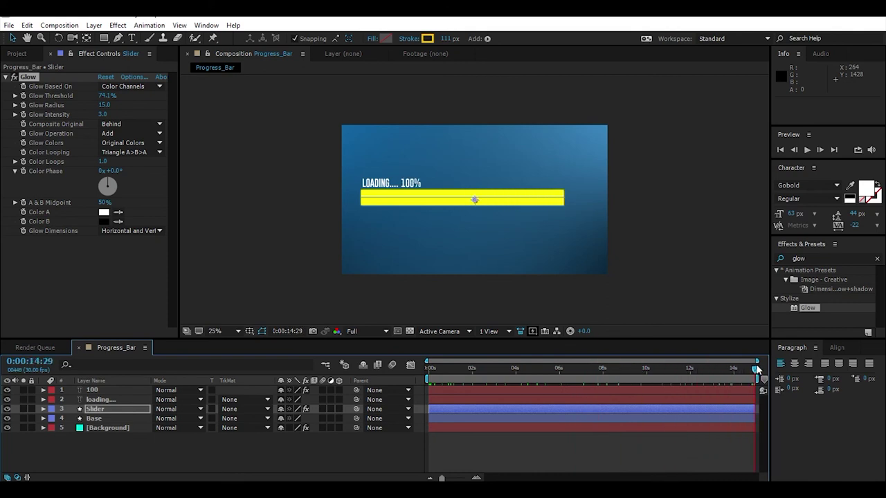
Duplicate the Slider's Glow effect and raise Glow 2's Glow Threshold to 92.5%.
left_click(304, 439)
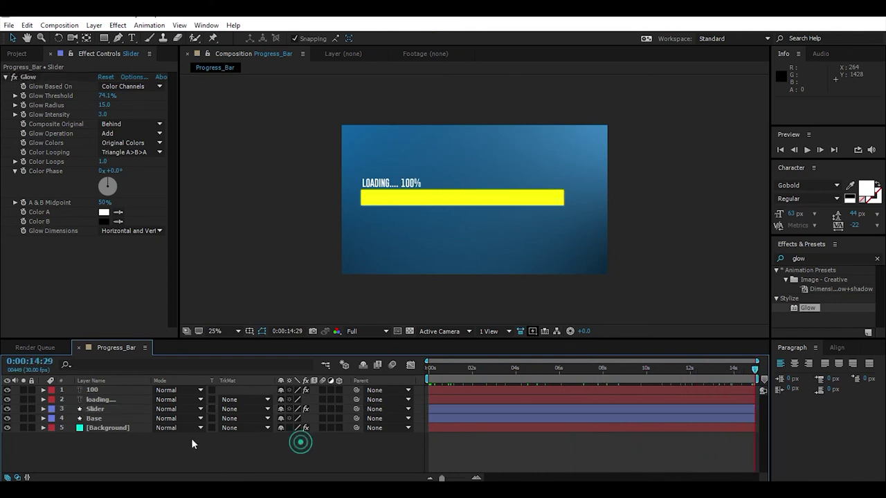
left_click(44, 78)
key("ctrl+d")
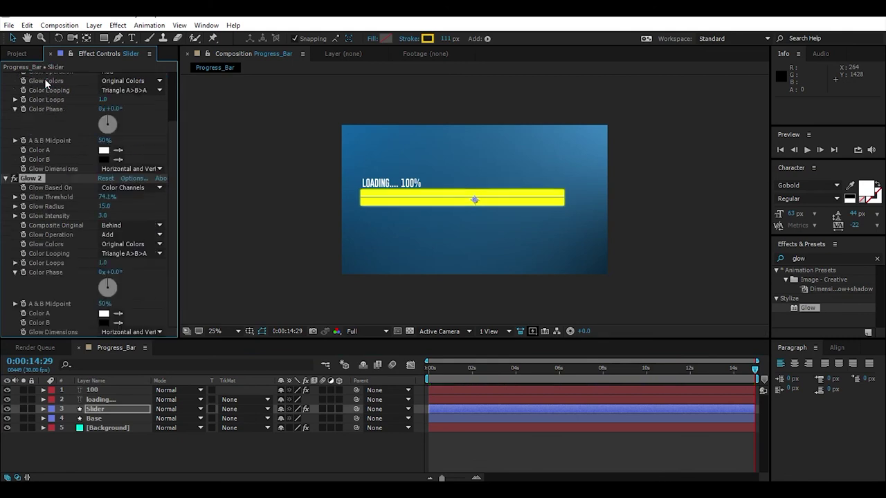
left_click_drag(473, 369, 608, 369)
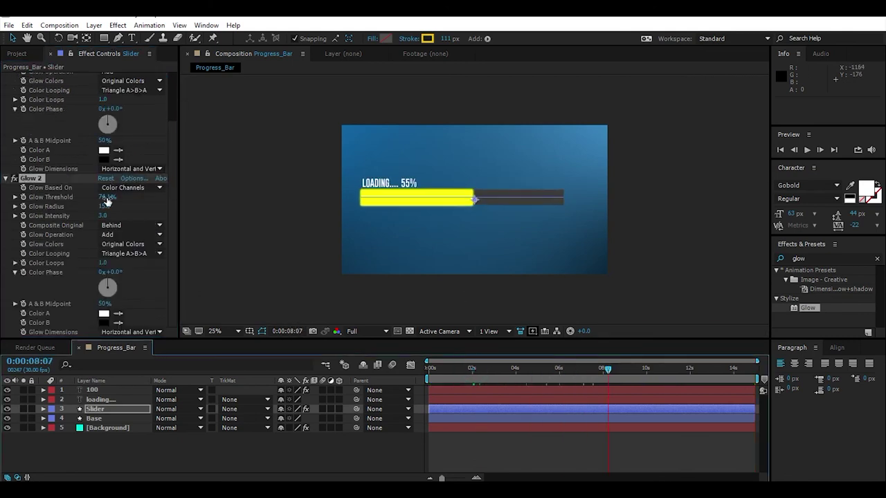
left_click_drag(107, 198, 125, 196)
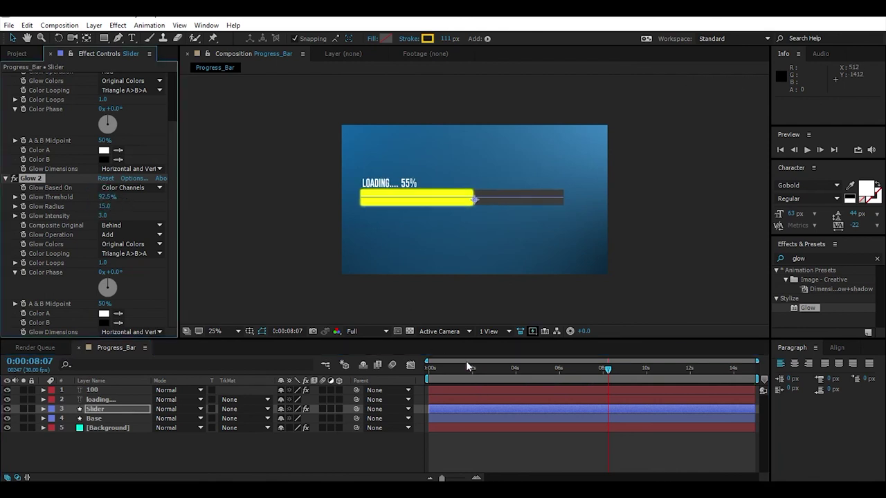
left_click_drag(625, 368, 759, 370)
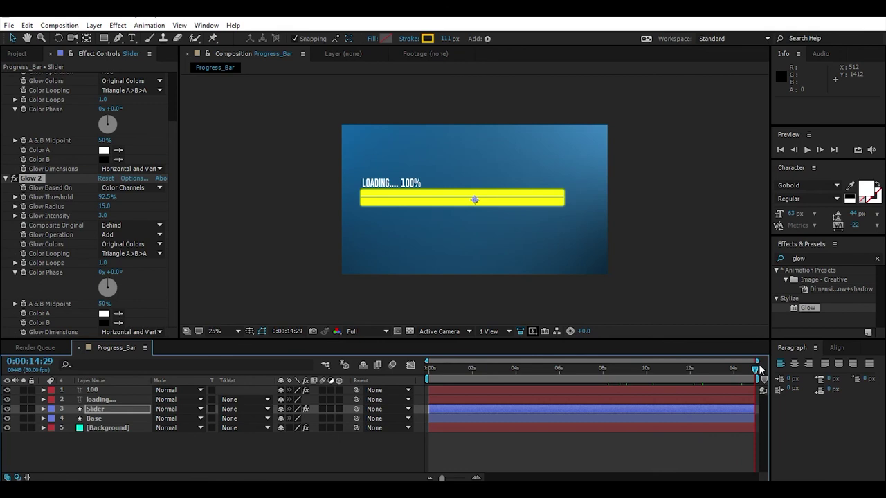
left_click(124, 419)
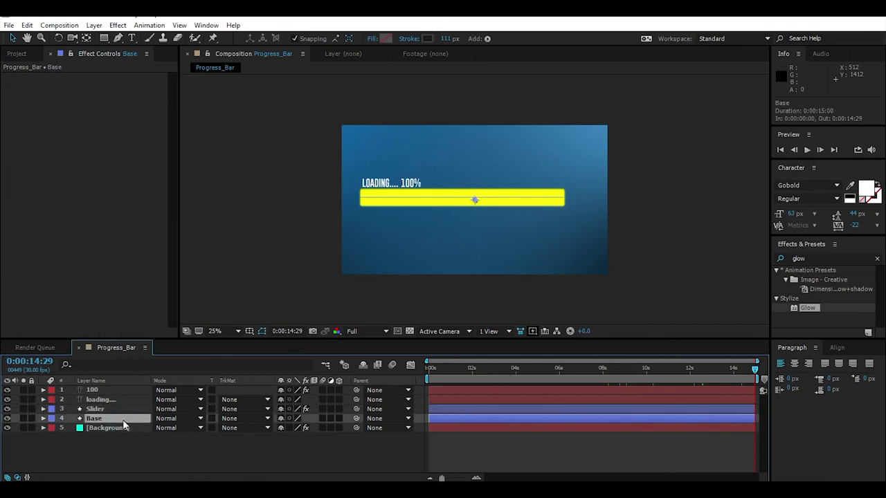
Search Effects & Presets for 'shadow' and drag Perspective > Drop Shadow onto the Base layer.
left_click(878, 260)
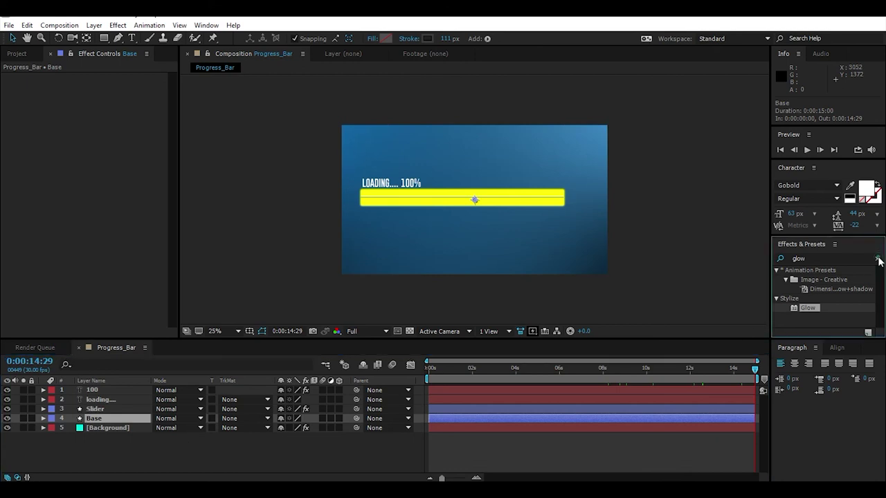
left_click(878, 259)
left_click(845, 257)
type("s")
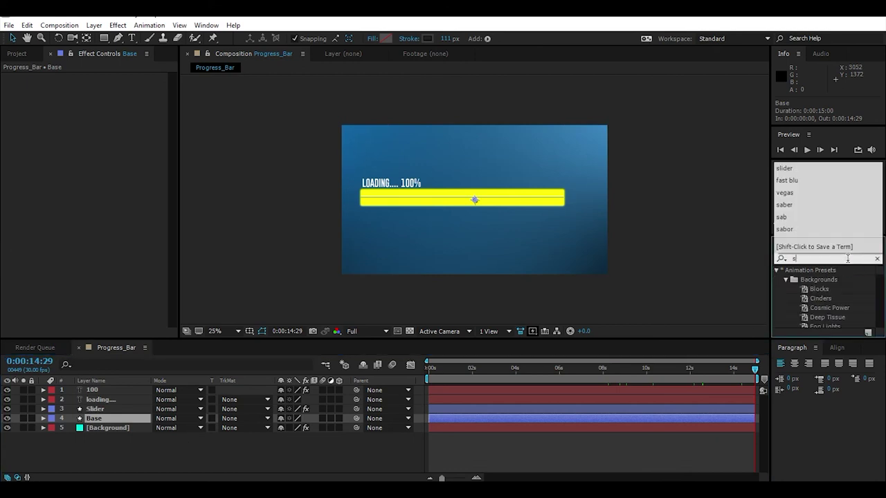
type("hadow")
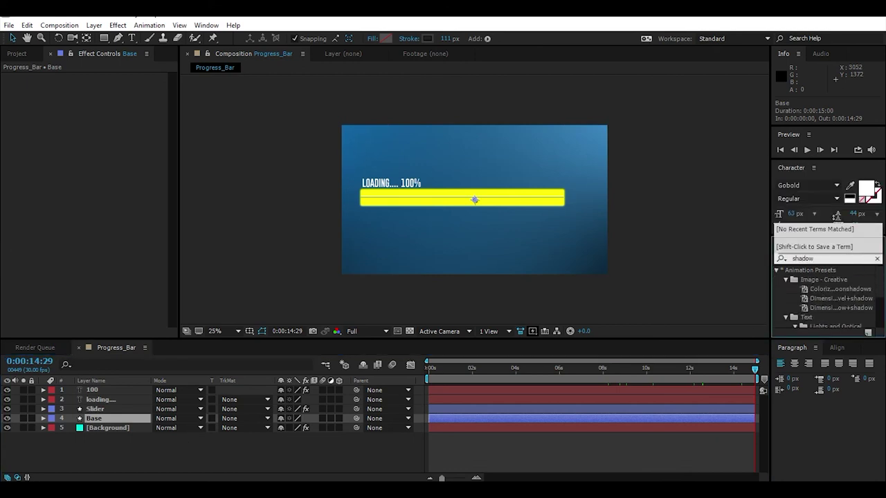
left_click(879, 287)
left_click_drag(880, 287, 883, 309)
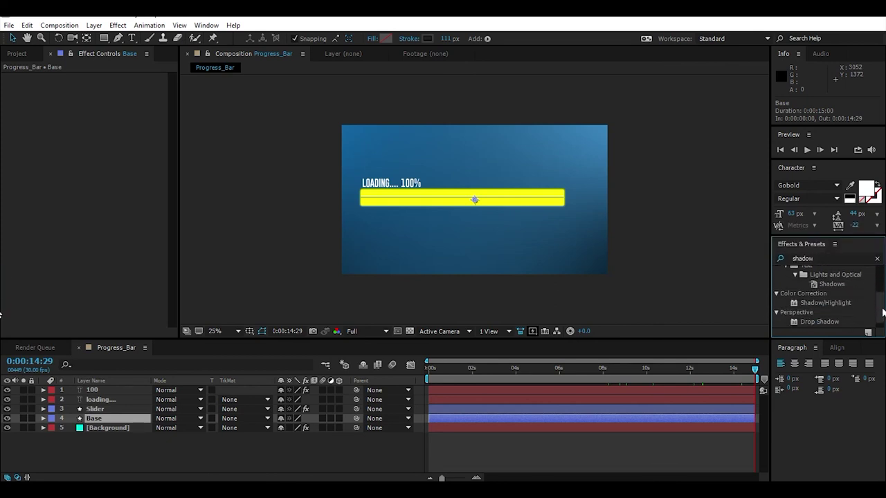
left_click(829, 315)
left_click_drag(829, 315, 107, 421)
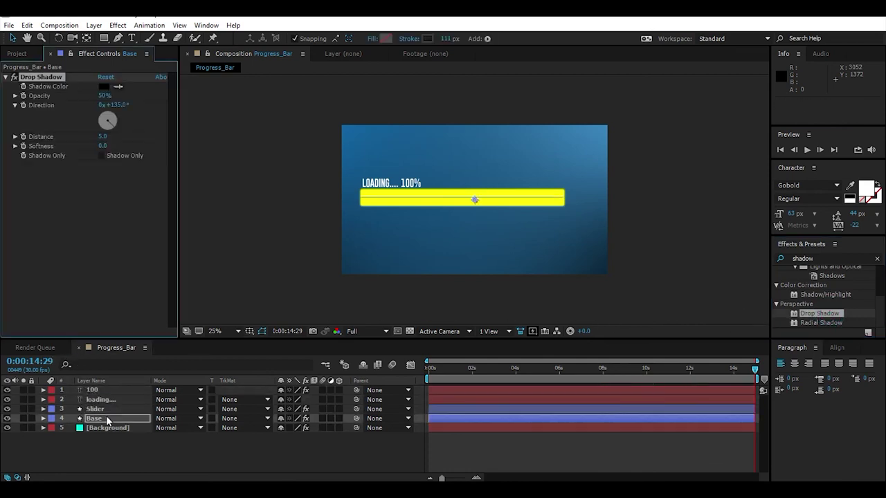
Set the Drop Shadow distance to 36 and softness to 147.
left_click(102, 137)
mouse_move(102, 148)
left_mouse_down()
mouse_move(126, 148)
mouse_move(105, 148)
mouse_move(114, 133)
left_mouse_up()
left_click(104, 134)
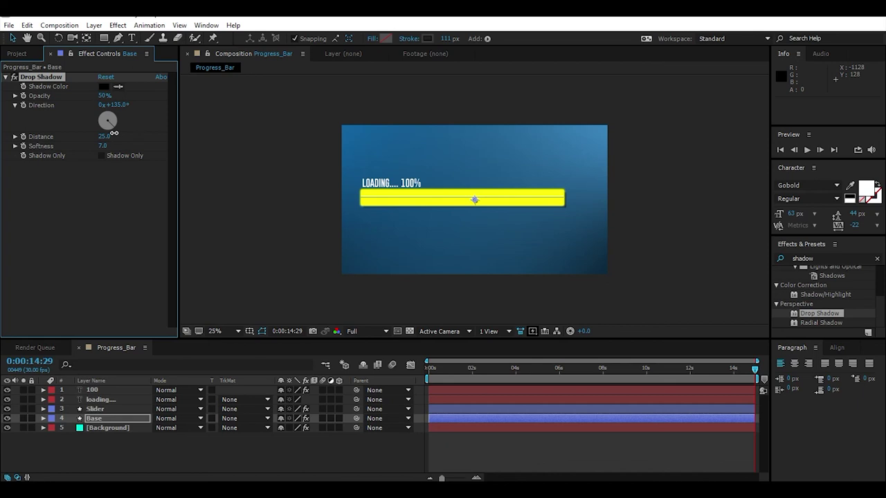
left_click_drag(116, 133, 121, 133)
left_click_drag(102, 146, 181, 146)
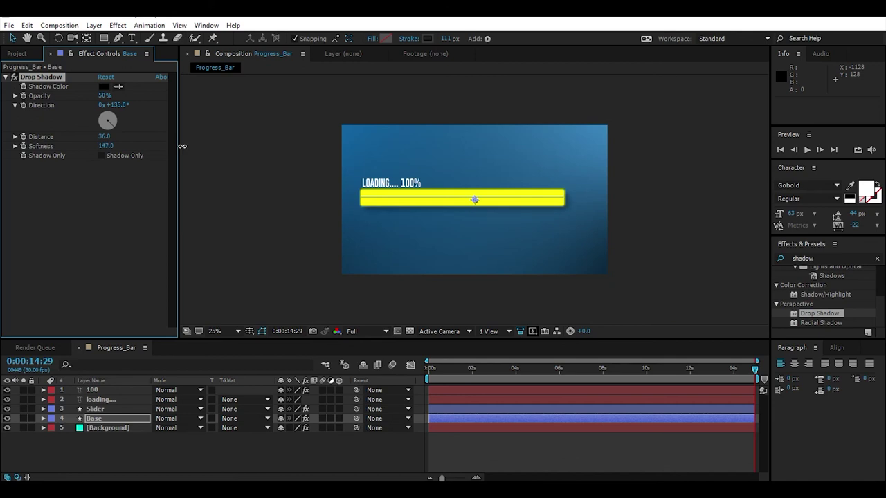
Lower the Drop Shadow opacity to 23% and rotate its direction to 144°.
left_click(105, 95)
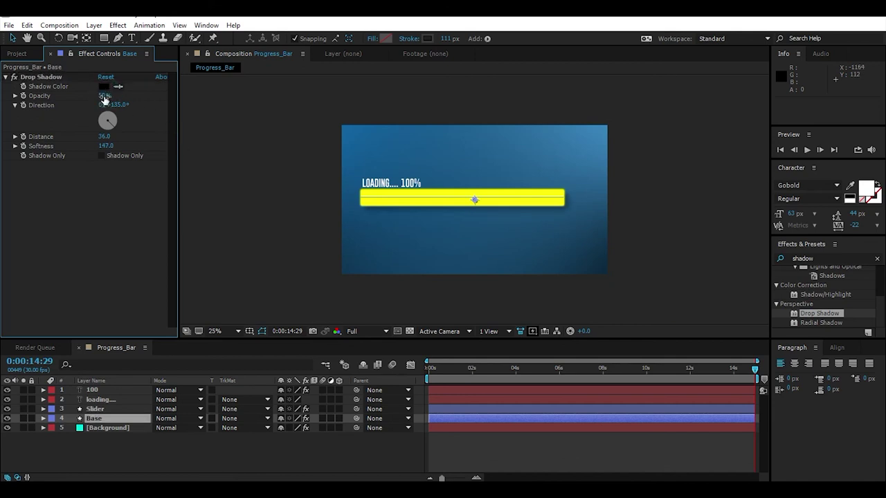
left_click(99, 99)
left_click(106, 94)
left_click(92, 197)
mouse_move(101, 99)
left_mouse_down()
mouse_move(46, 103)
mouse_move(65, 104)
left_mouse_up()
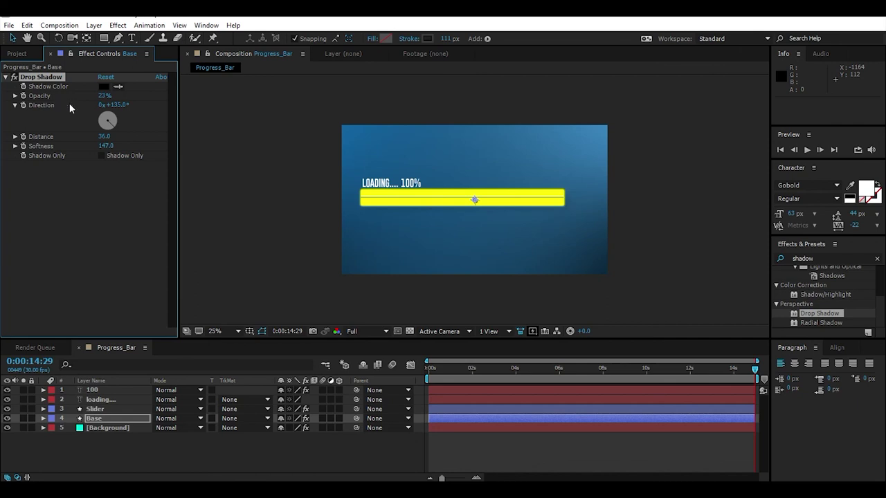
left_click_drag(111, 105, 122, 104)
left_click(312, 450)
Return the playhead to 0:00 and play back the loading-bar animation.
left_click_drag(470, 372, 405, 367)
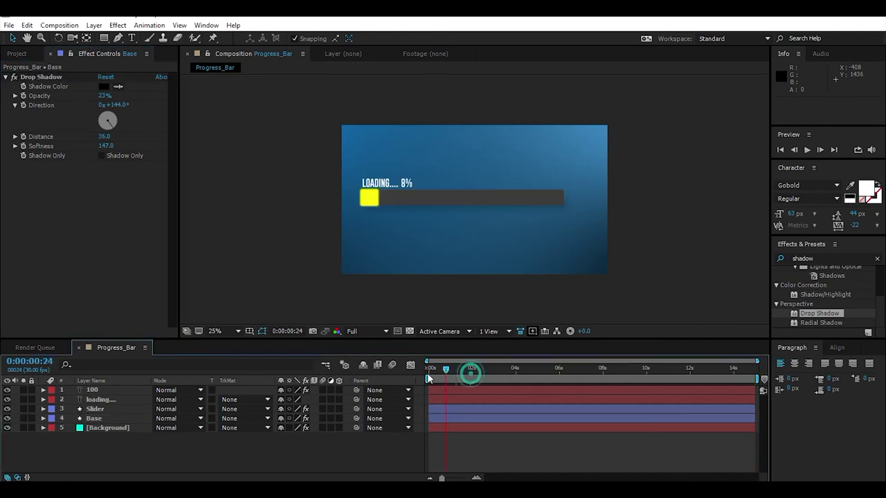
key("space")
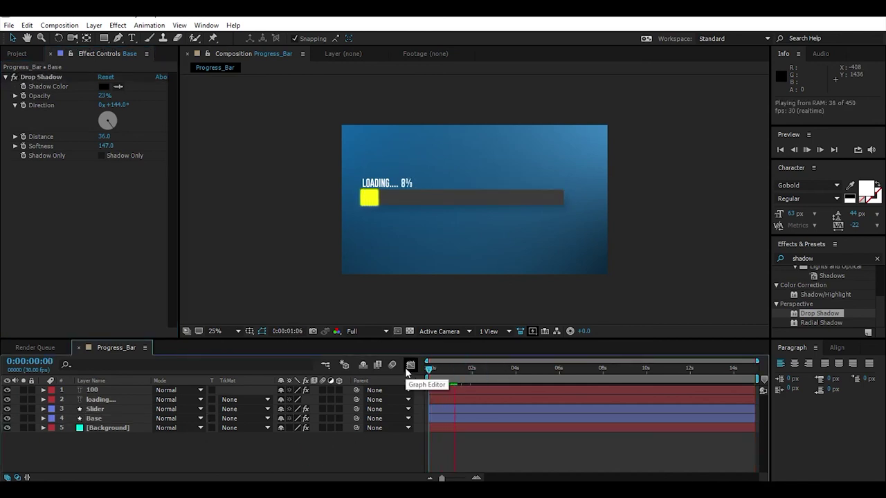